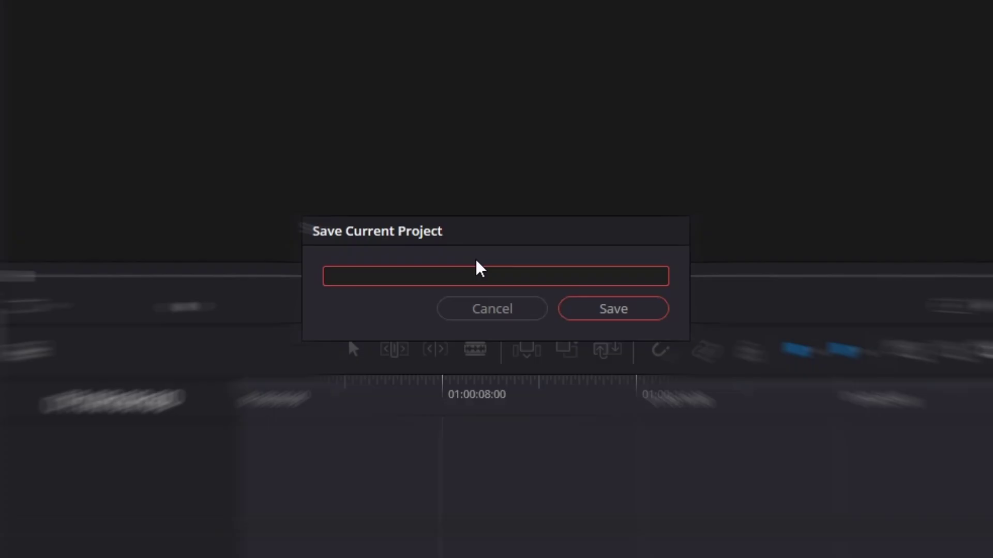
type("AESTHETIC-REEL")
- Save the project under its new name and add two new bins to the Media Pool
key("Return")
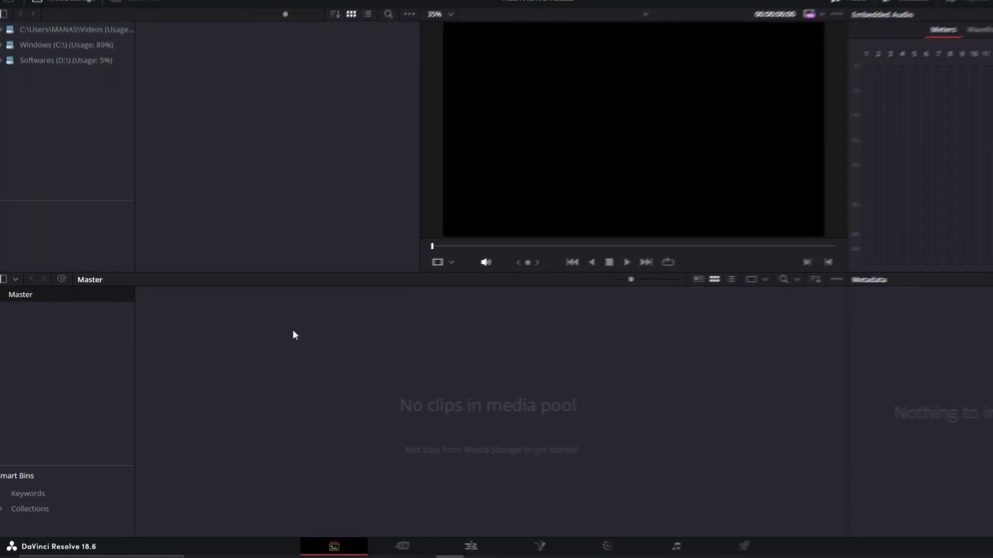
right_click(307, 334)
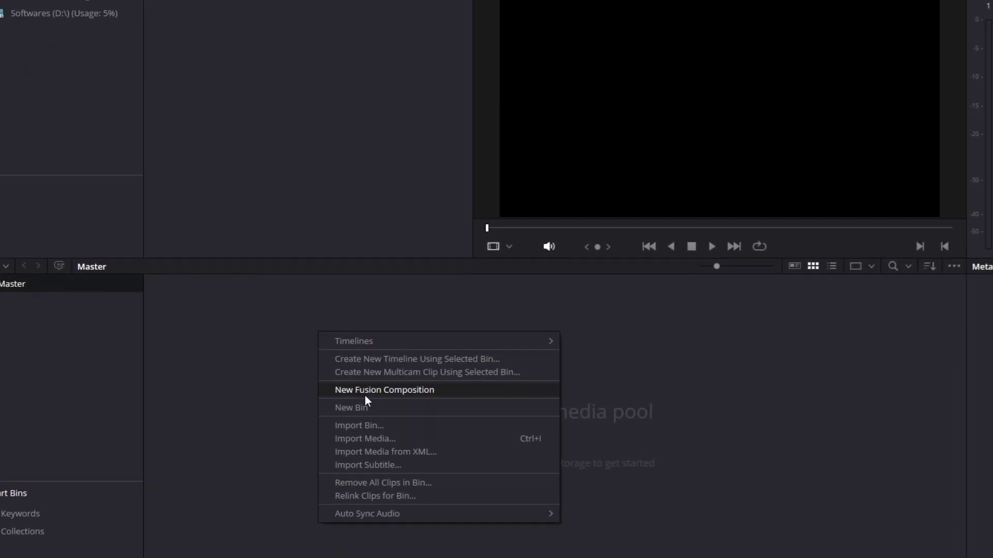
left_click(357, 408)
type("VISUALS")
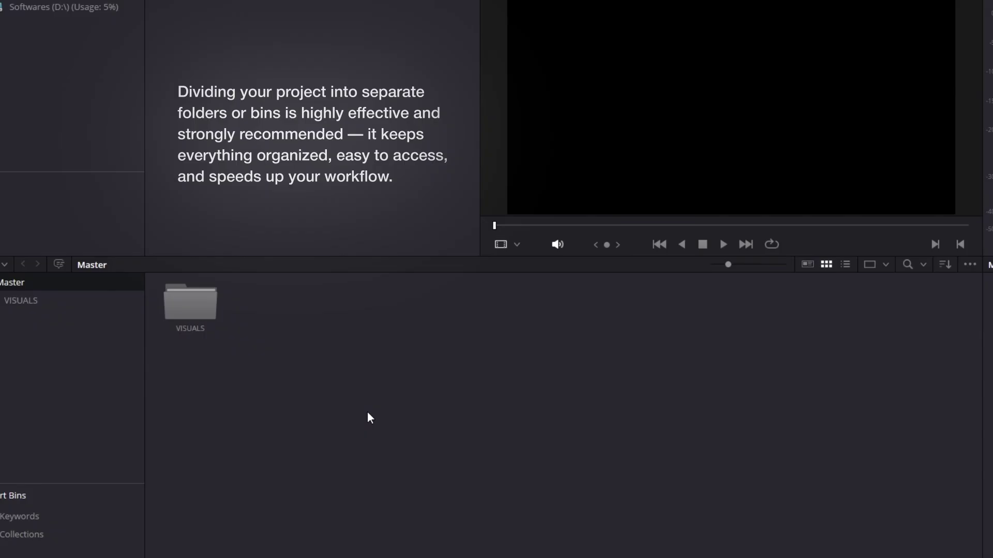
right_click(366, 411)
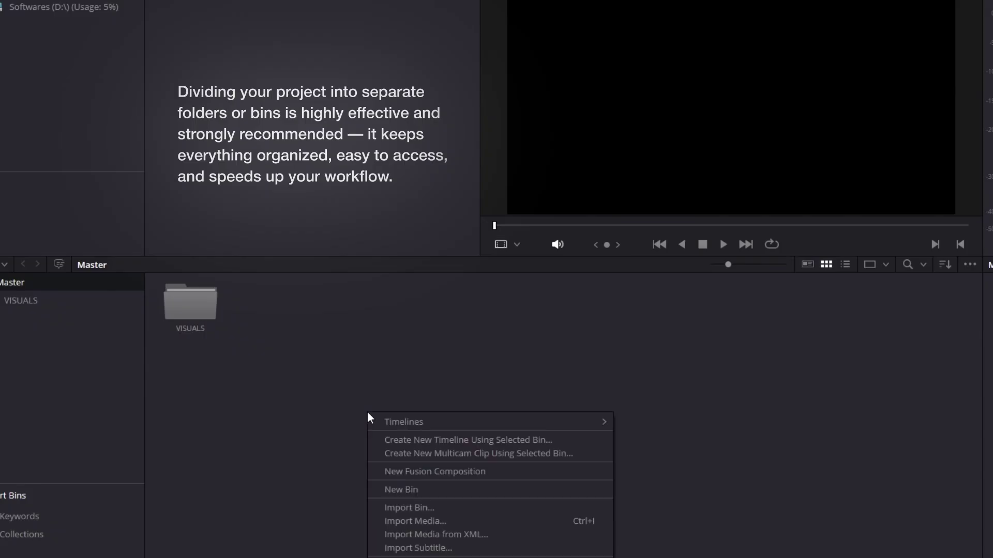
left_click(393, 487)
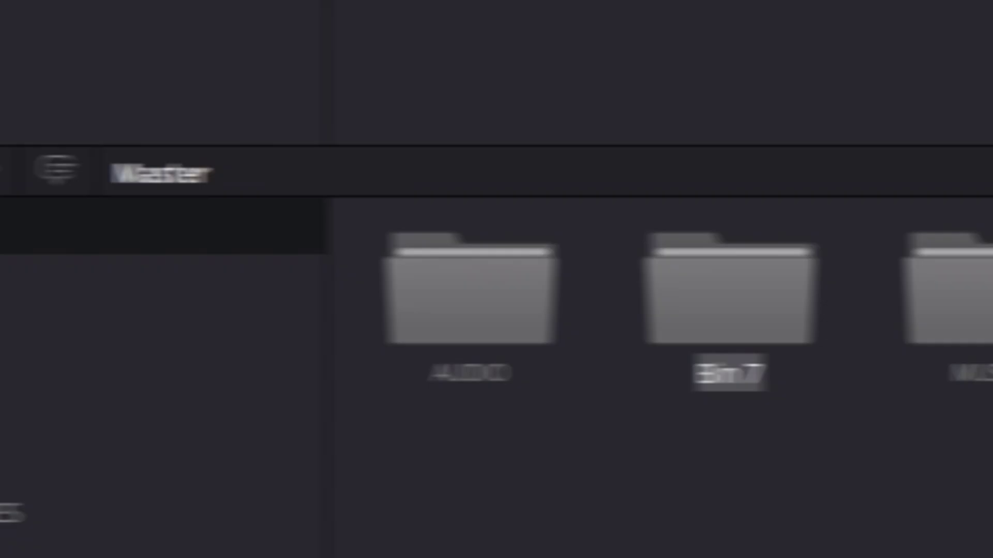
type("EXTRA")
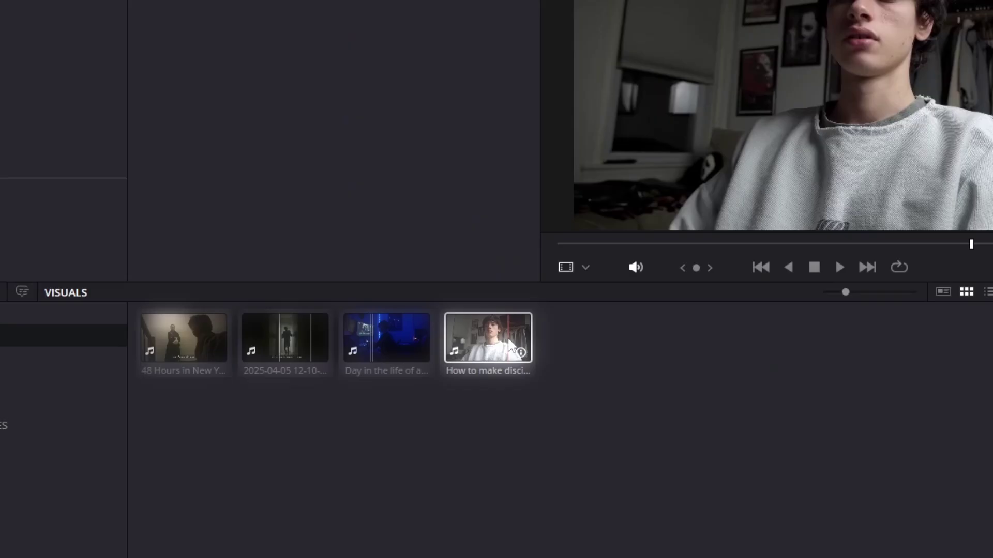
- Create Timeline 1 as a vertical 1080x1920 timeline at 60 fps
left_click(379, 342)
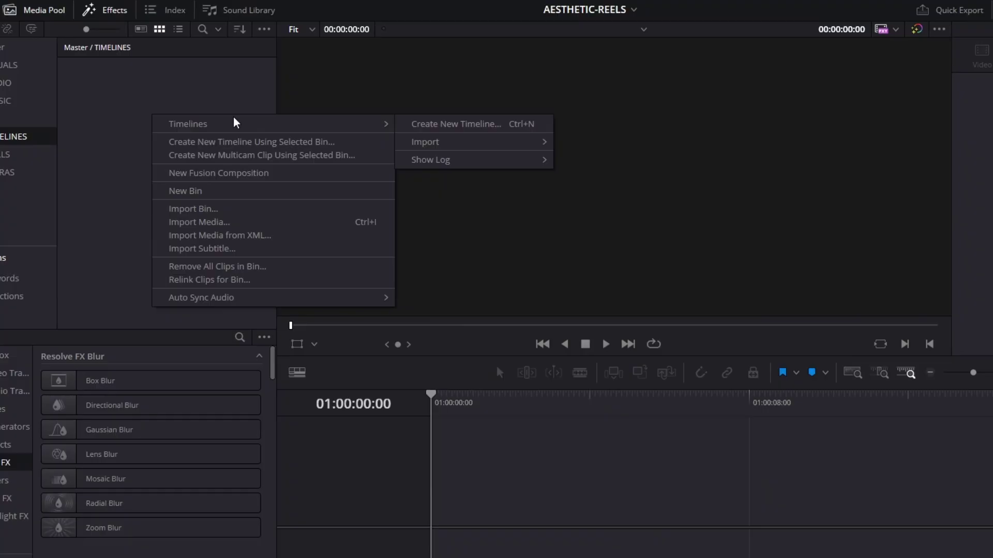
left_click(419, 124)
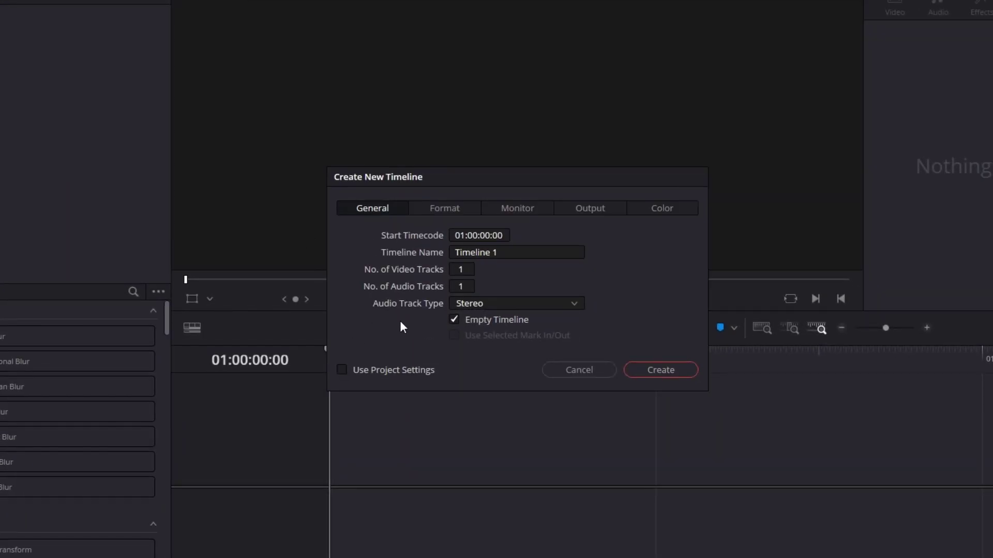
left_click(466, 206)
double_click(491, 254)
type("1920")
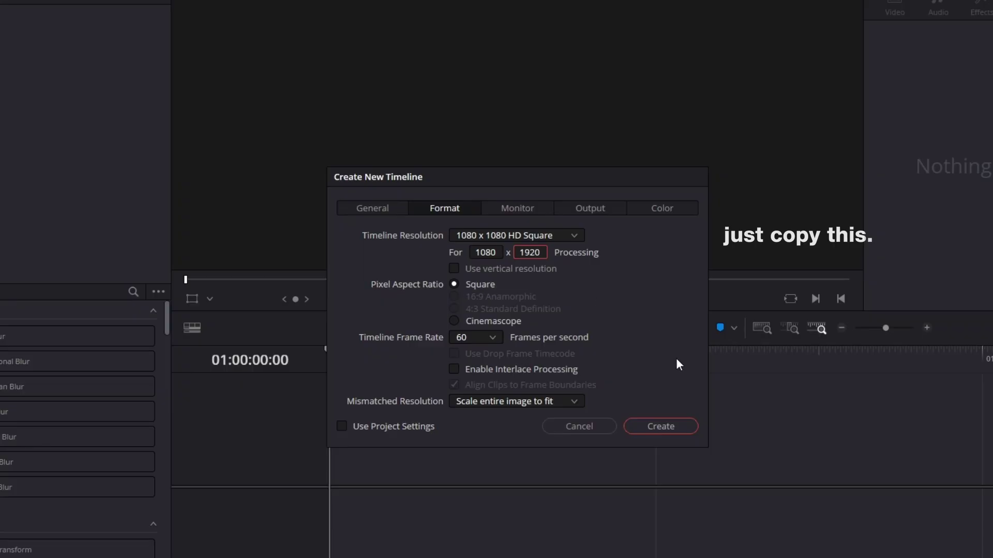
left_click(661, 426)
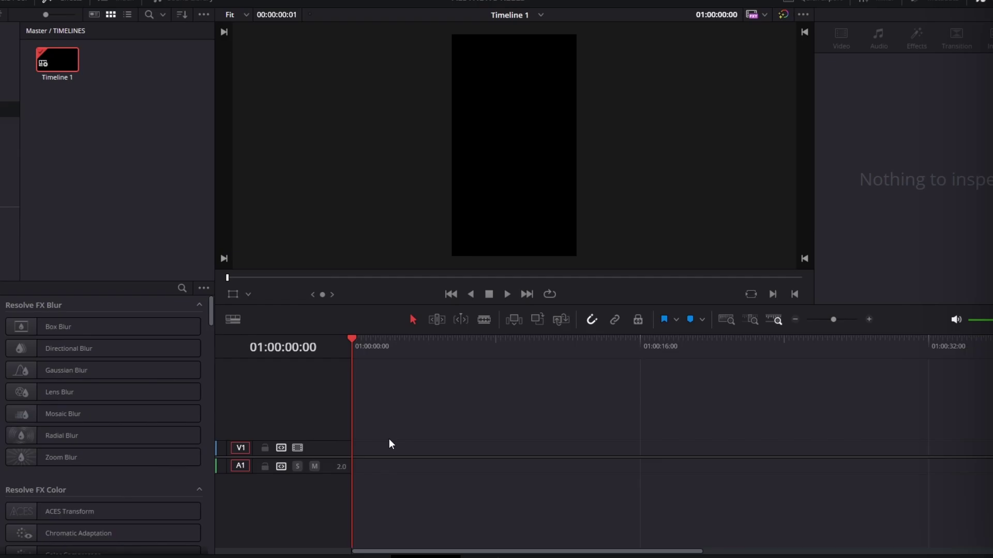
- Paste the A-roll clips onto Timeline 1 and shift the later clips left to close the gap
key("ctrl+v")
left_click(384, 446)
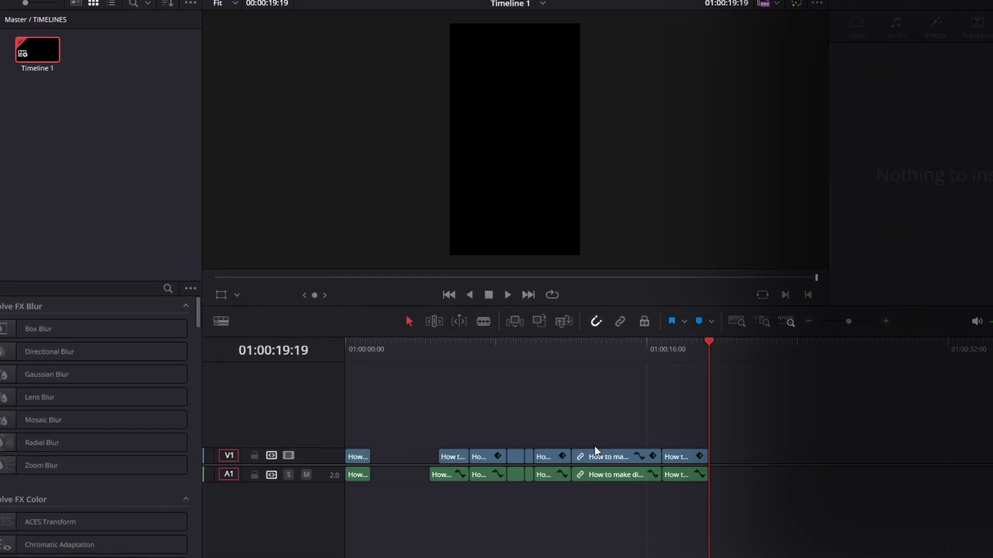
mouse_move(437, 433)
left_mouse_down()
mouse_move(679, 461)
mouse_move(621, 457)
left_mouse_up()
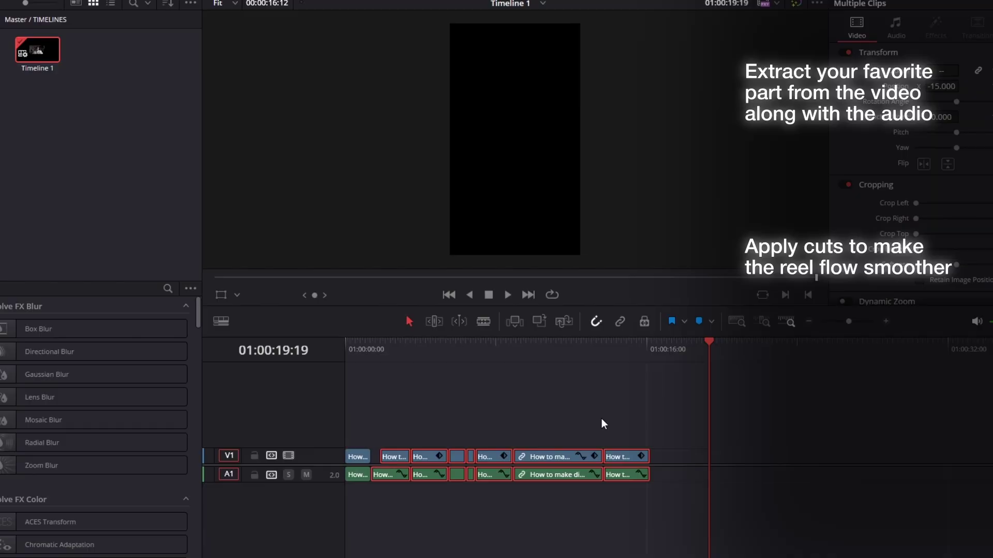
left_click(601, 422)
mouse_move(668, 348)
left_mouse_down()
mouse_move(350, 368)
mouse_move(657, 396)
left_mouse_up()
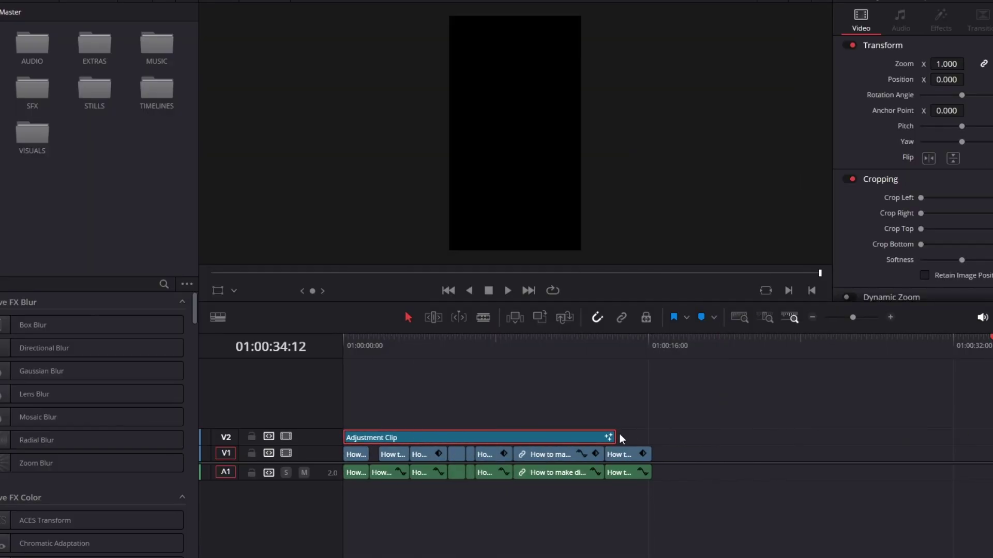
- Stretch the Adjustment Clip across the A-roll and select its Transform1 node
left_click_drag(617, 437, 650, 437)
left_click_drag(490, 349, 448, 350)
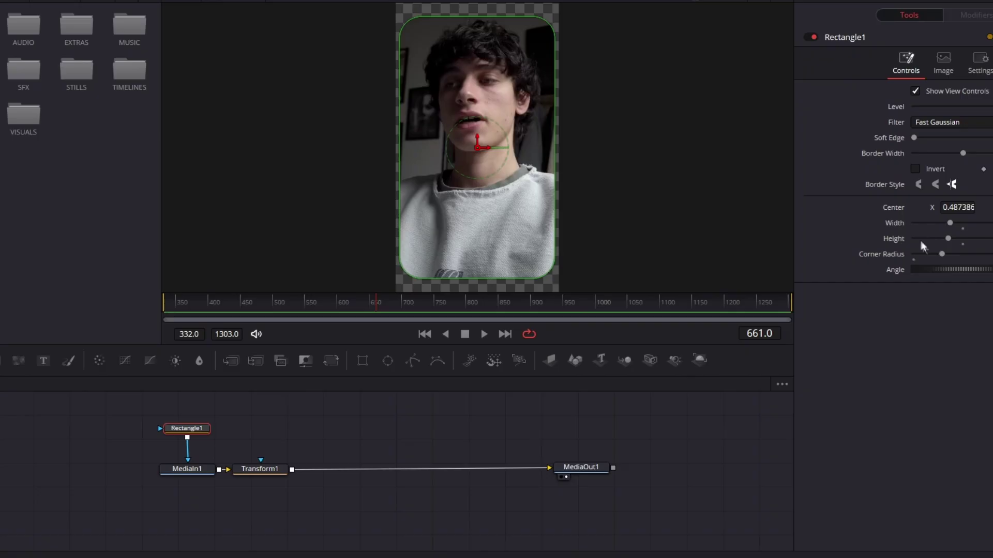
left_click(263, 469)
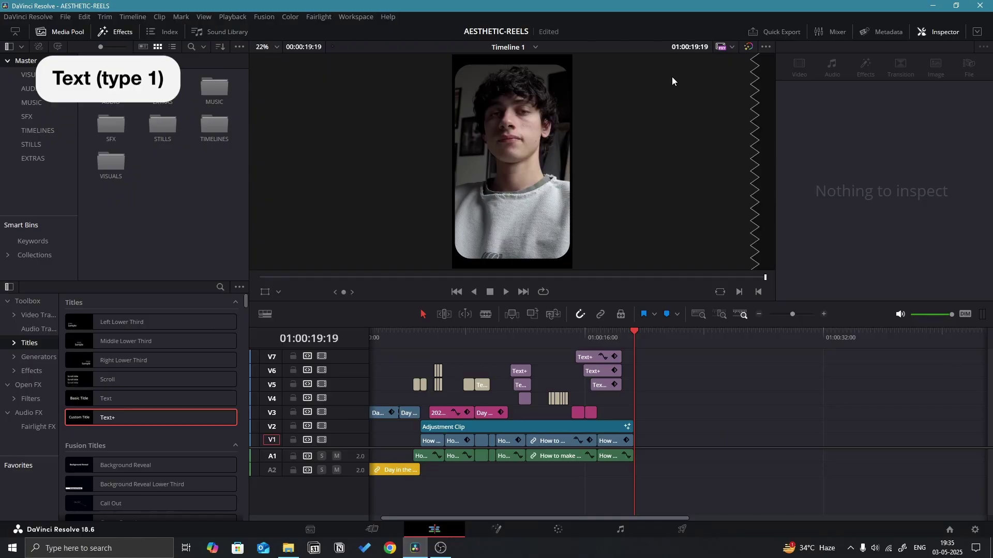
left_click_drag(501, 517, 435, 518)
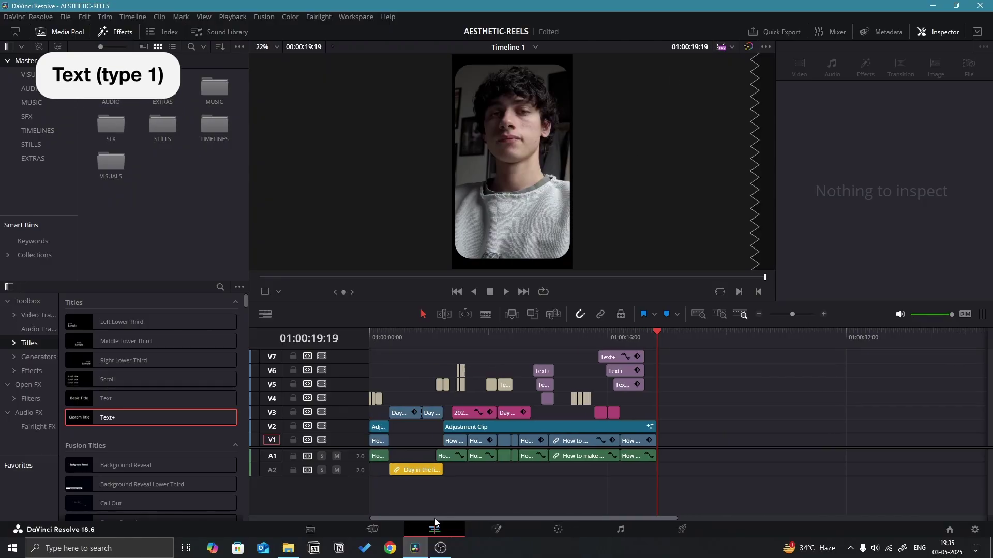
left_click(375, 336)
left_click(443, 400)
scroll(444, 399, "up", 3)
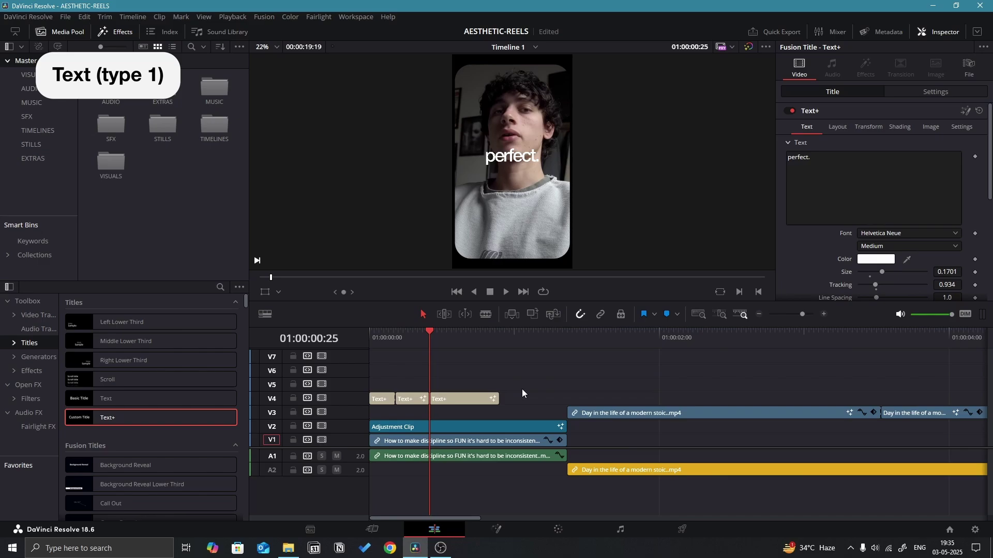
scroll(522, 389, "up", 3)
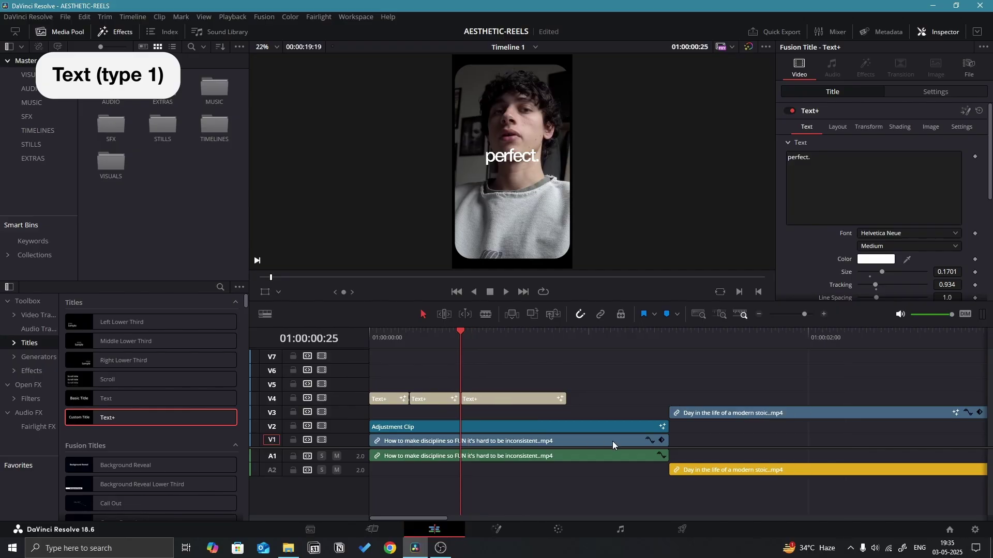
scroll(612, 441, "down", 3)
scroll(612, 442, "down", 3)
left_click(550, 335)
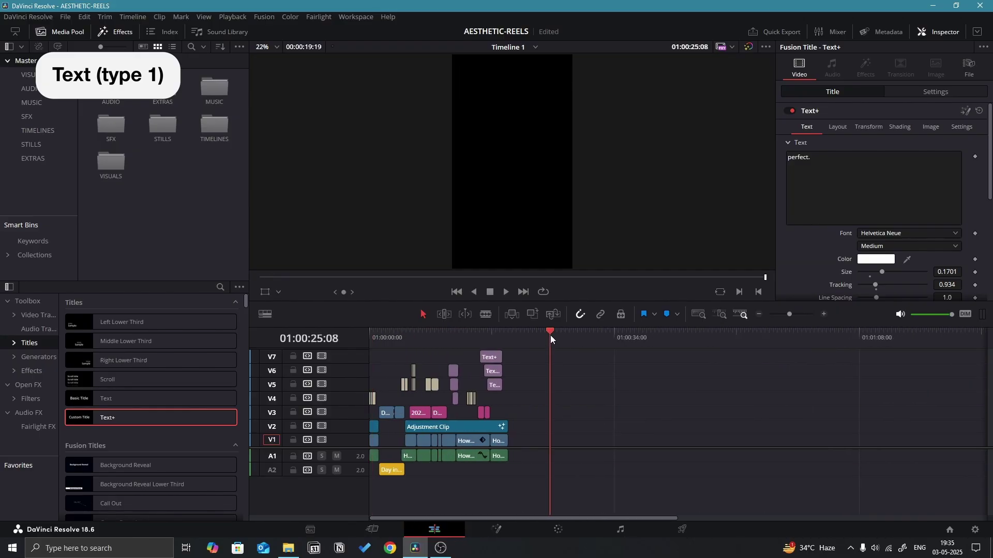
scroll(527, 378, "up", 5)
left_click(475, 341)
left_click_drag(179, 420, 475, 425)
left_click(823, 177)
key("ctrl+a")
type("Title")
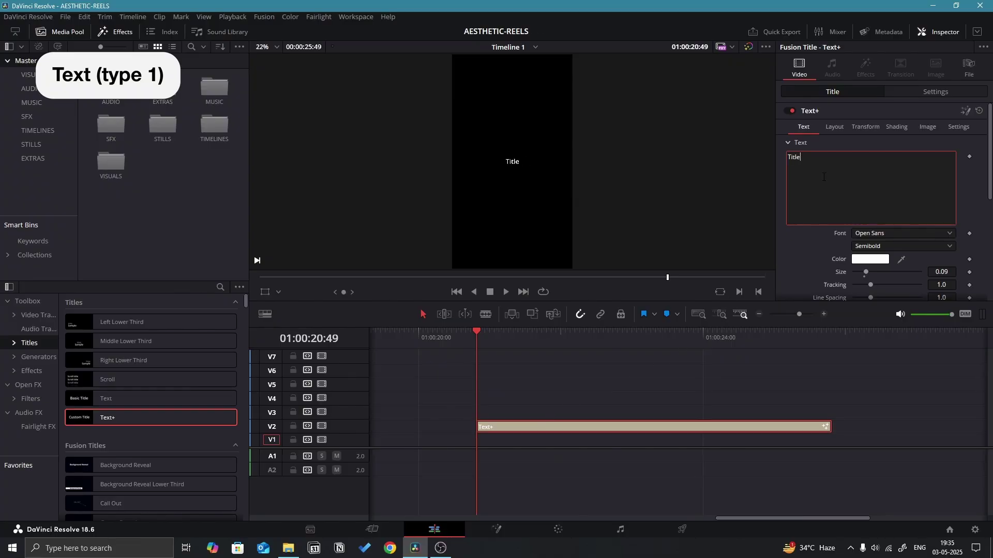
type("title")
left_click(871, 233)
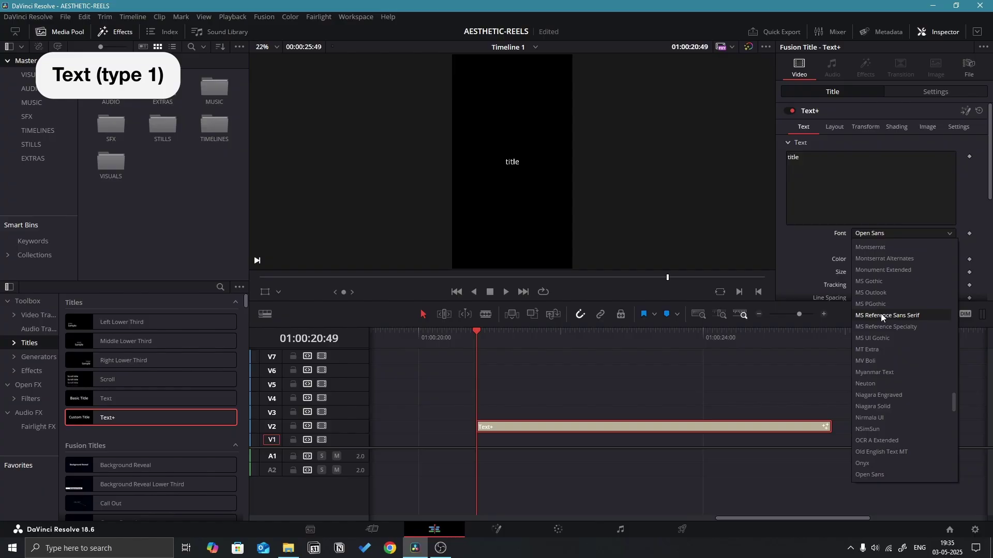
scroll(880, 313, "up", 10)
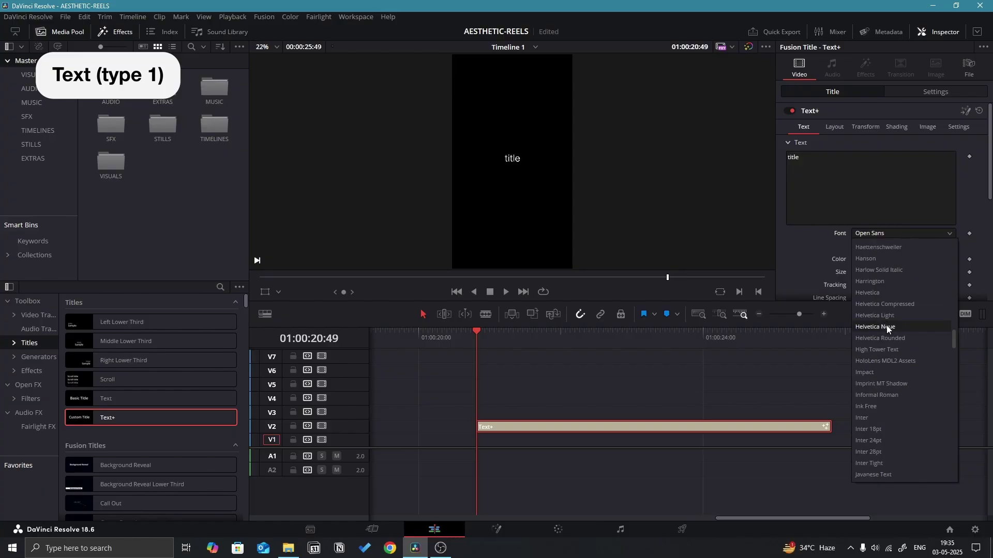
left_click(887, 325)
left_click(895, 245)
left_click(882, 305)
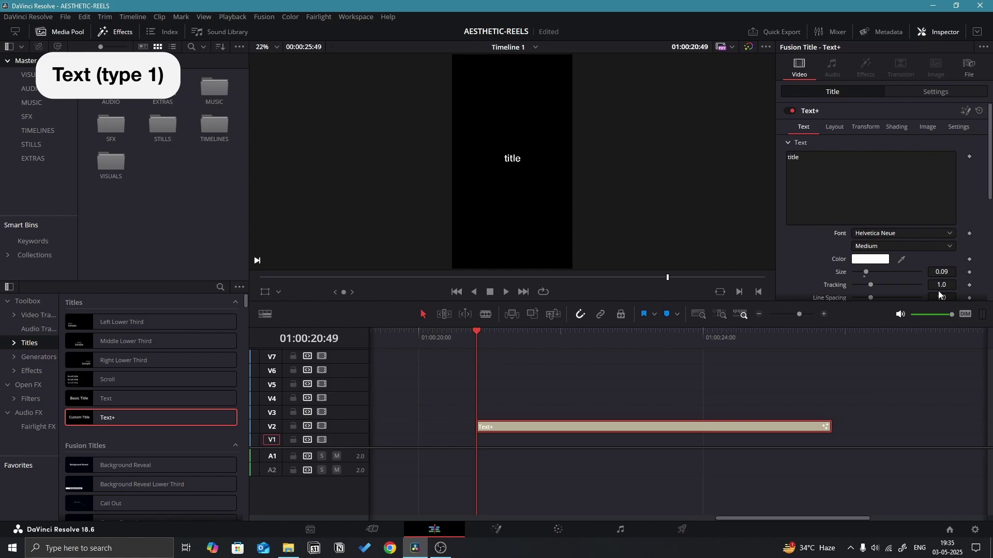
left_click_drag(942, 271, 962, 272)
key("shift+z")
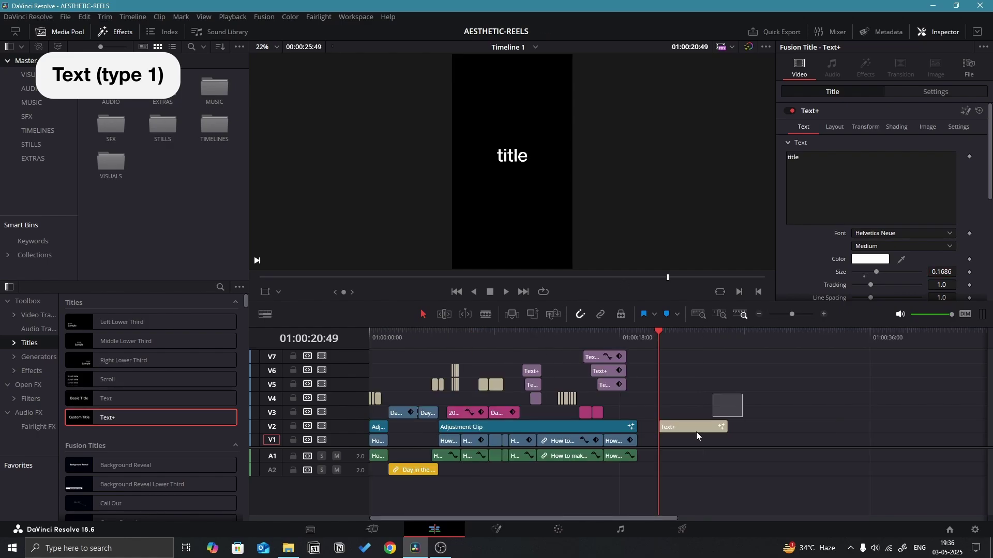
key("Delete")
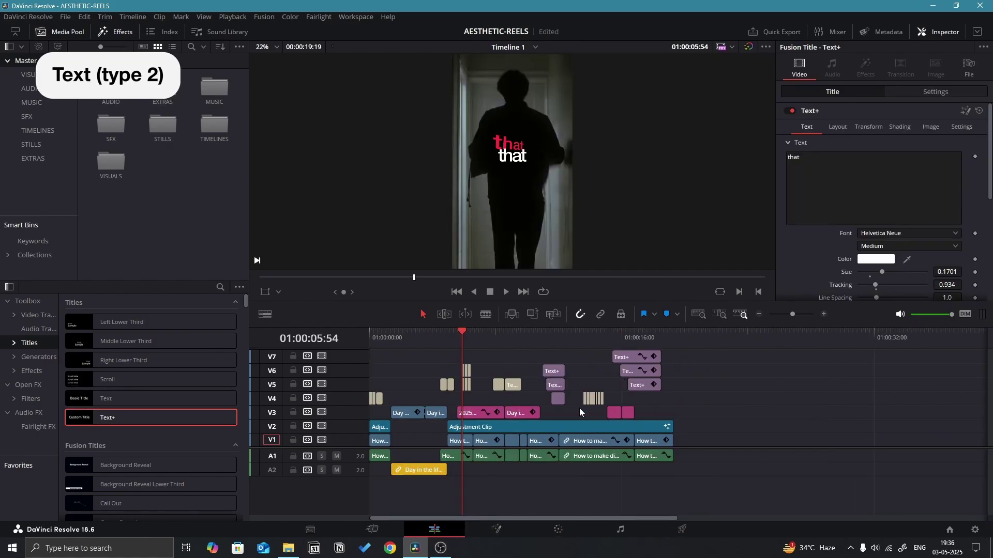
scroll(579, 408, "up", 2)
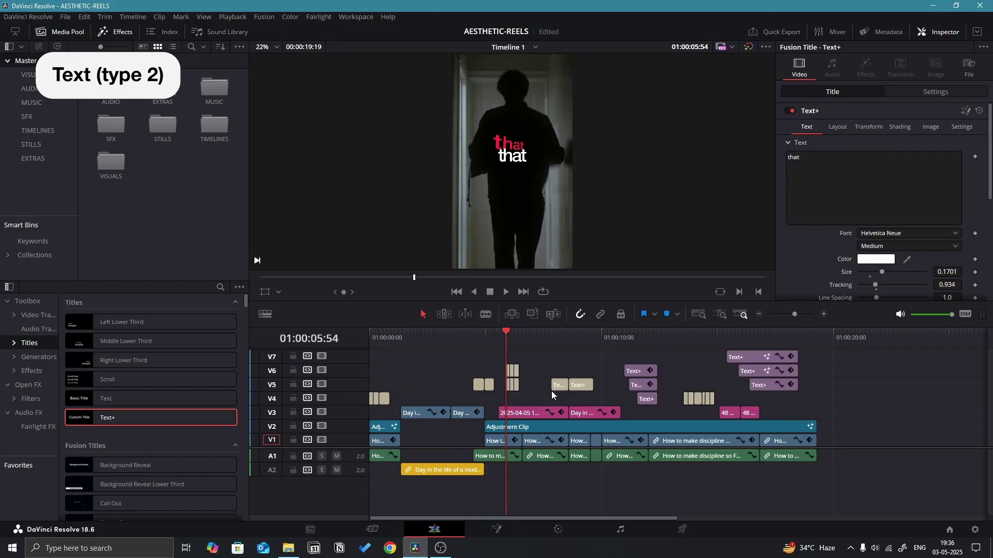
scroll(551, 391, "up", 5)
scroll(559, 348, "down", 3)
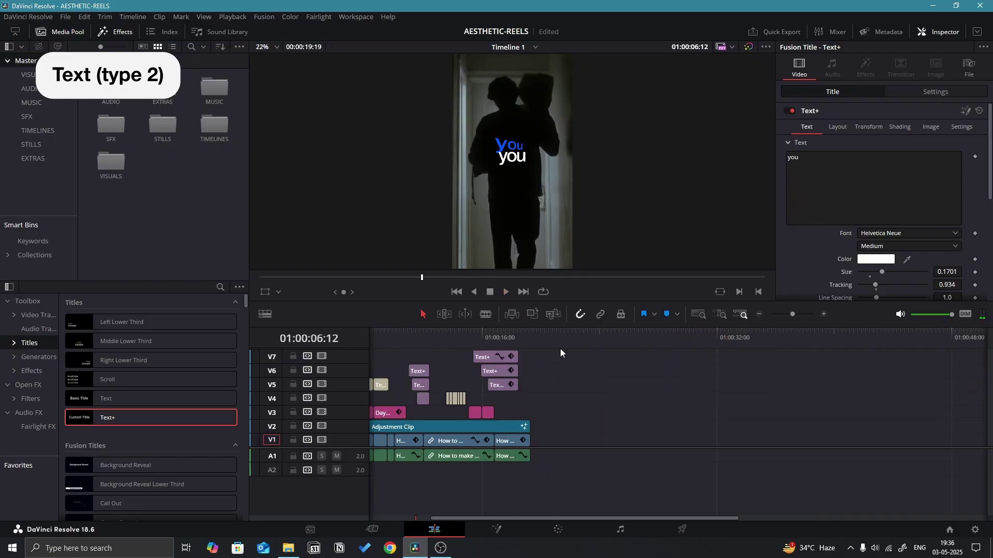
- Add a white 'title' Text+ caption in Helvetica Neue Medium, enlarged and trimmed shorter
key("End")
scroll(530, 406, "right", 2)
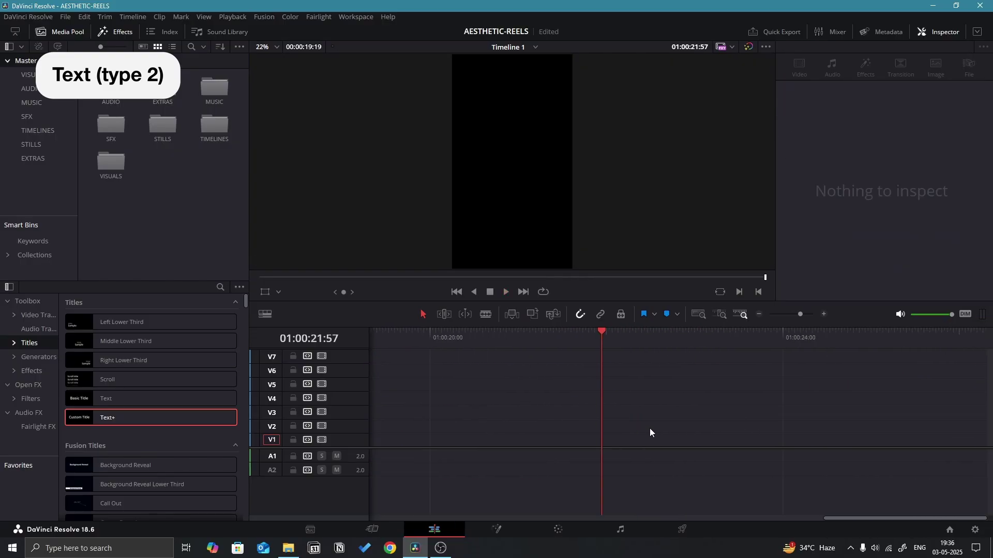
left_click_drag(650, 433, 510, 444)
left_click(860, 178)
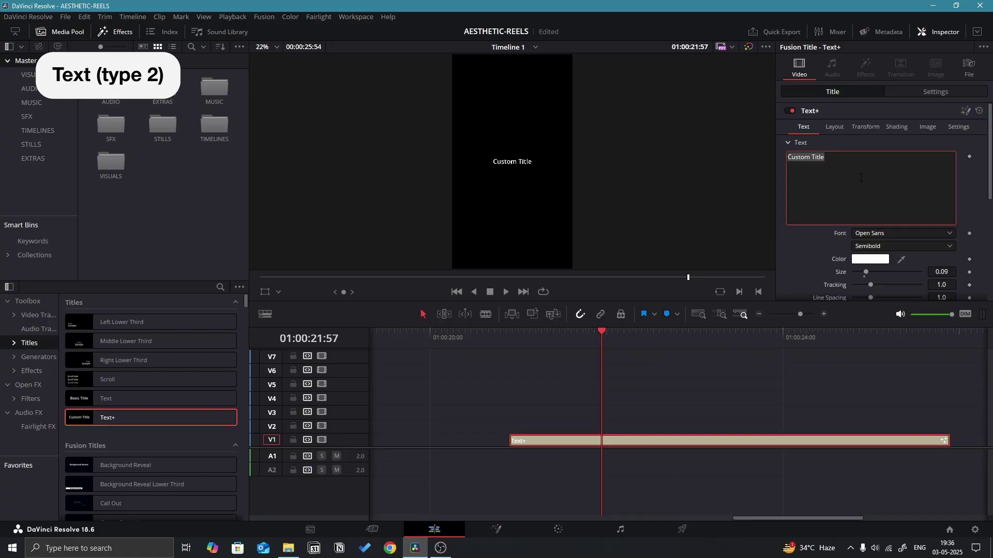
type("title")
left_click(877, 232)
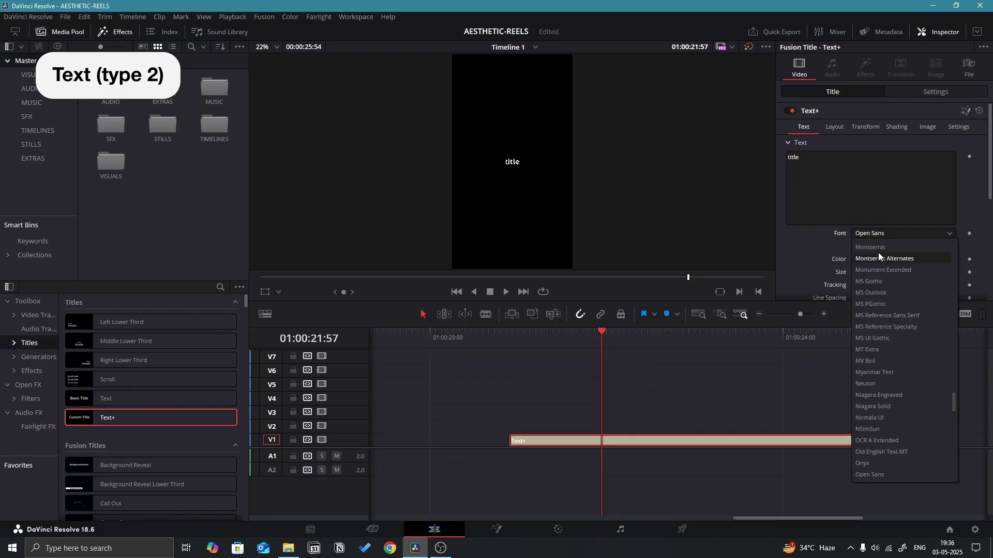
left_click(892, 325)
left_click(900, 246)
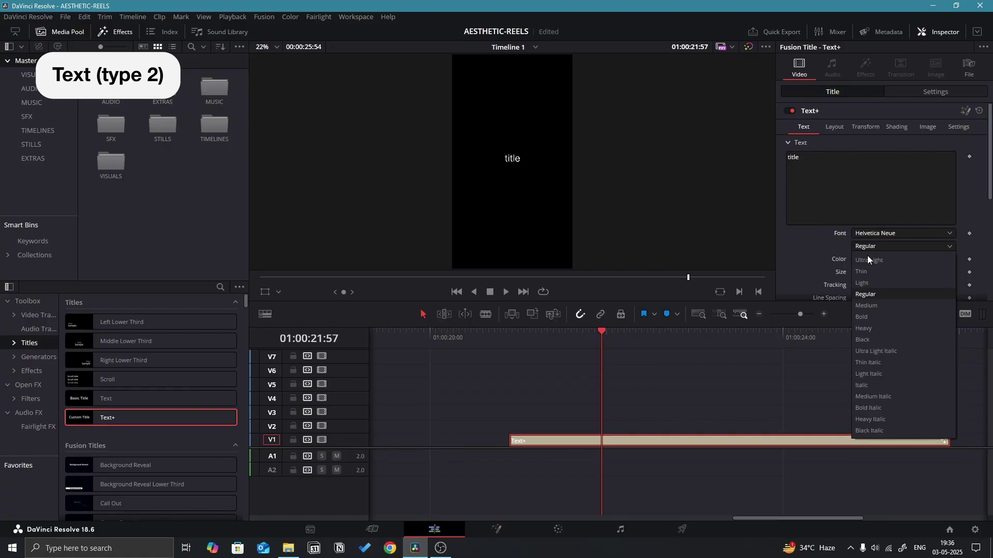
left_click(876, 305)
left_click_drag(866, 272, 876, 272)
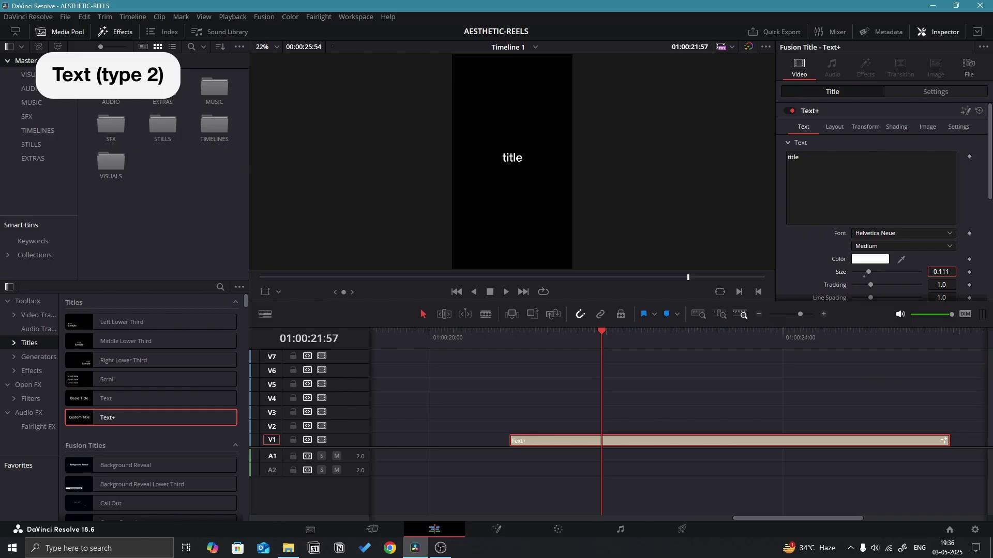
left_click_drag(949, 440, 691, 440)
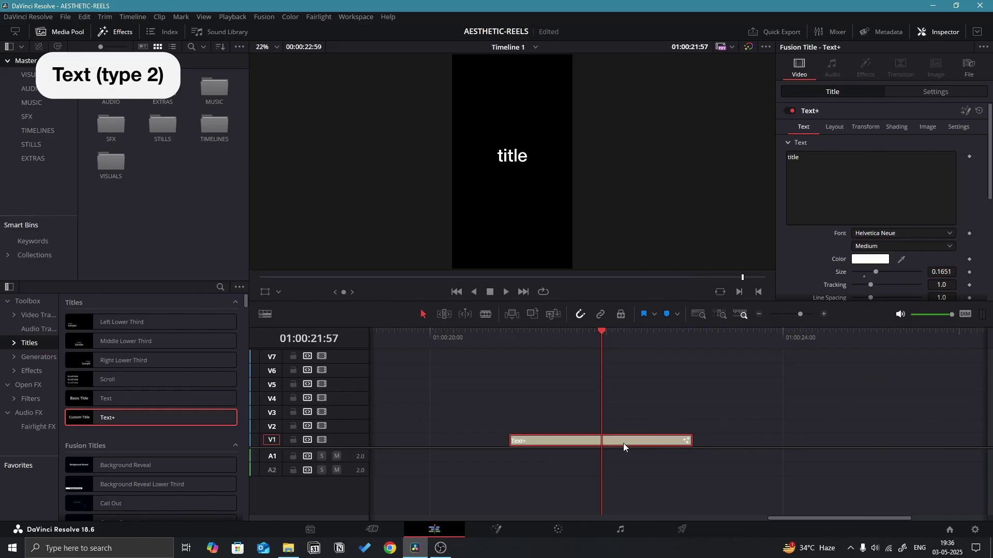
- Duplicate the caption onto the track above, raising its Position Y and lowering Zoom
left_click_drag(623, 444, 630, 427, "alt")
left_click(935, 91)
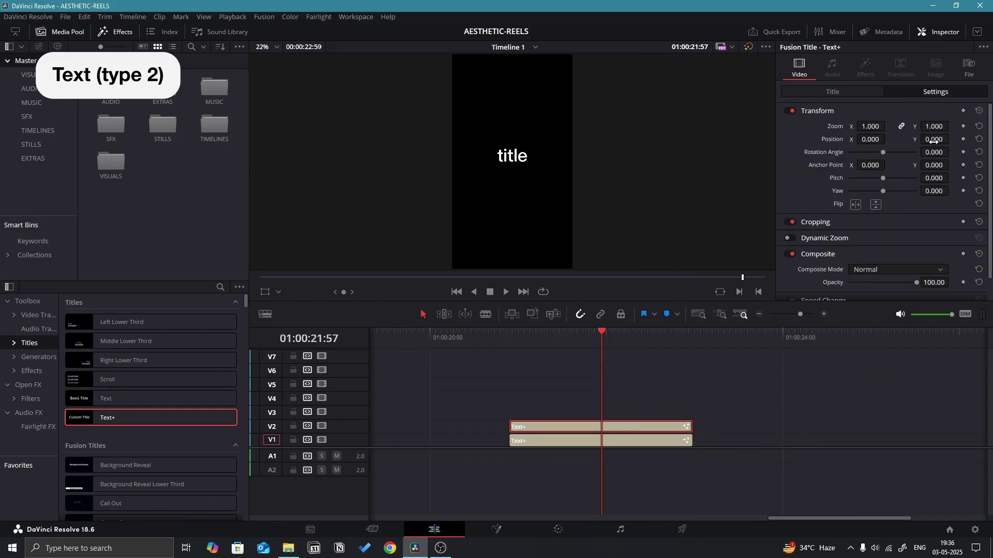
left_click_drag(933, 141, 951, 139)
left_click_drag(872, 130, 888, 127)
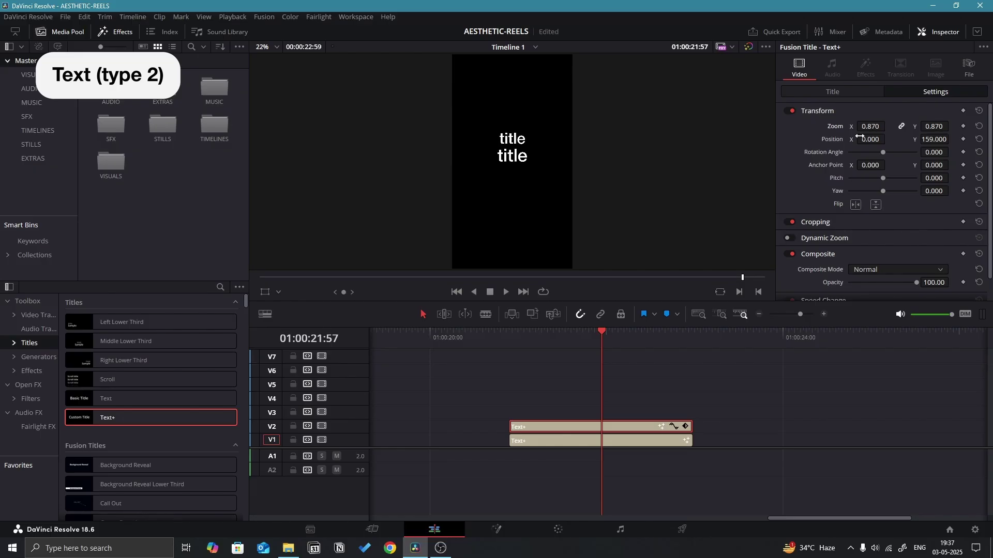
- Colour the top caption orange and tilt it slightly with Yaw
left_click(832, 92)
left_click(864, 257)
left_click(555, 264)
left_click(594, 365)
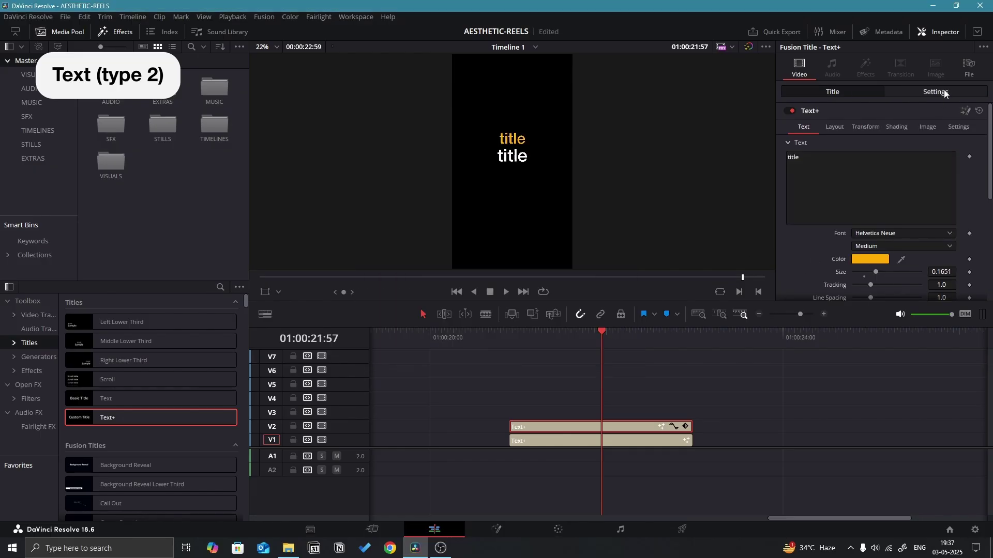
left_click(935, 92)
scroll(909, 226, "down", 1)
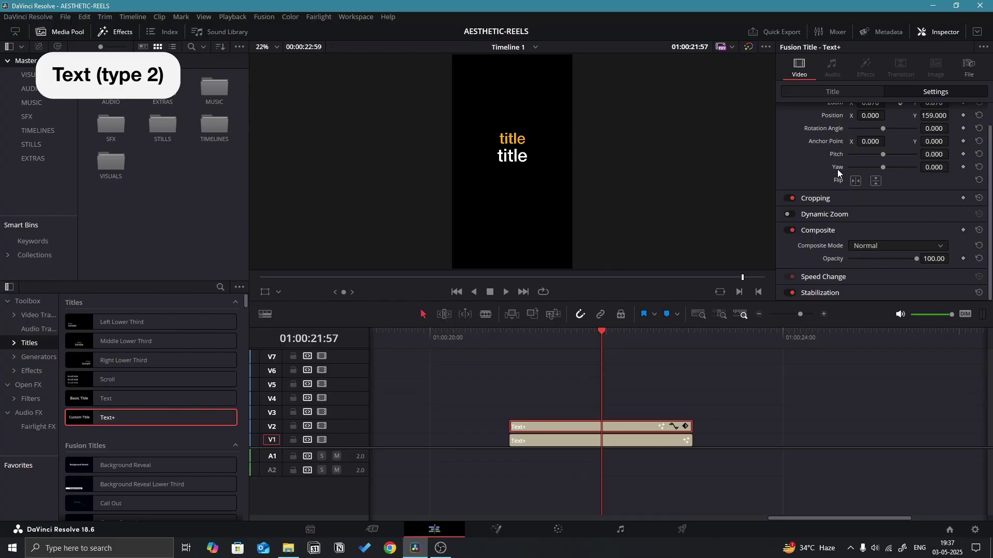
left_click_drag(837, 169, 894, 167)
key("ctrl+shift+a")
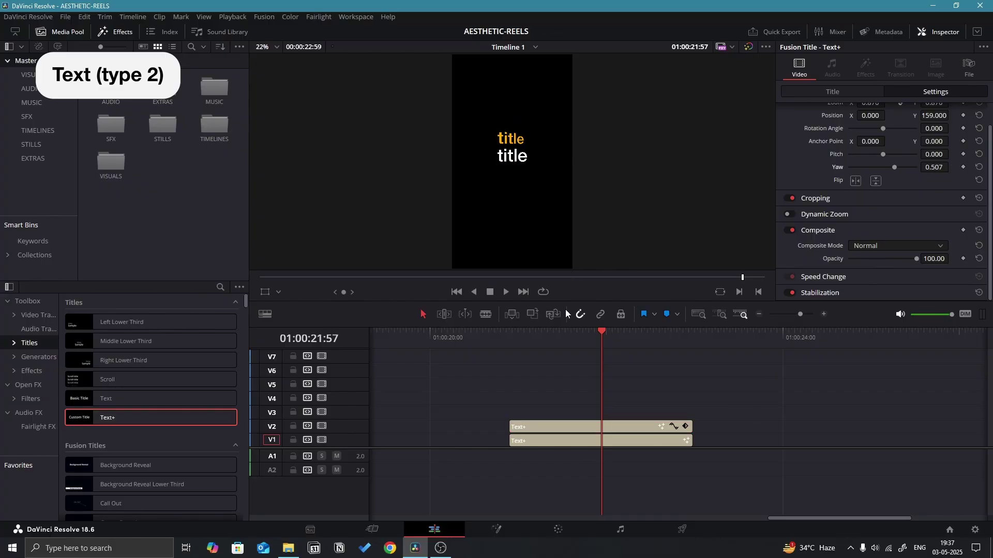
key("shift+z")
left_click(435, 339)
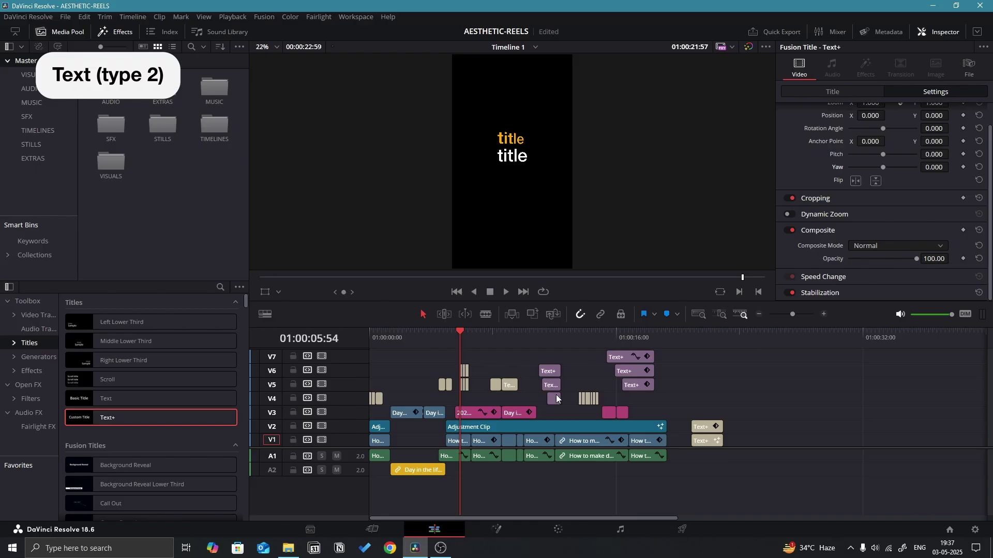
scroll(669, 361, "up", 5)
scroll(669, 361, "down", 3)
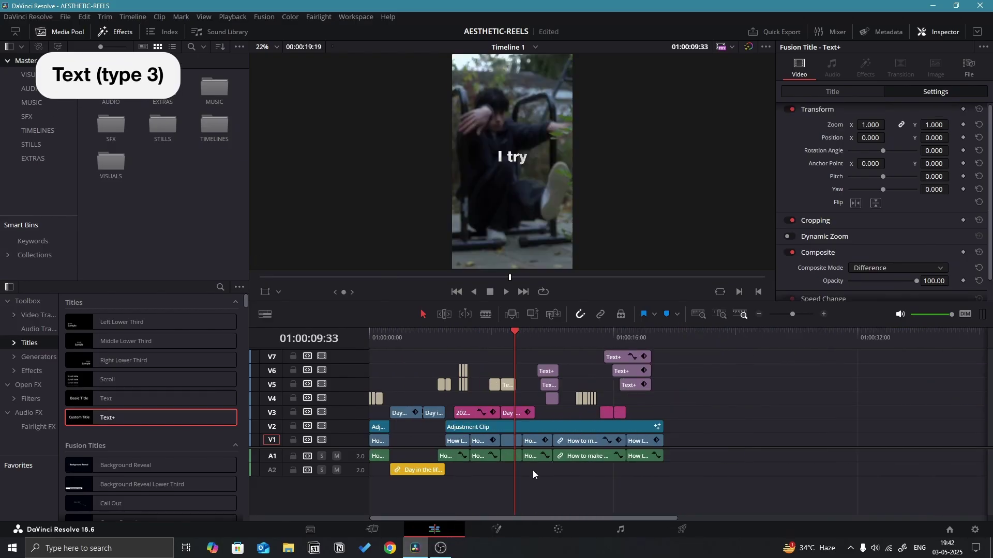
scroll(581, 450, "up", 3)
scroll(635, 388, "up", 2)
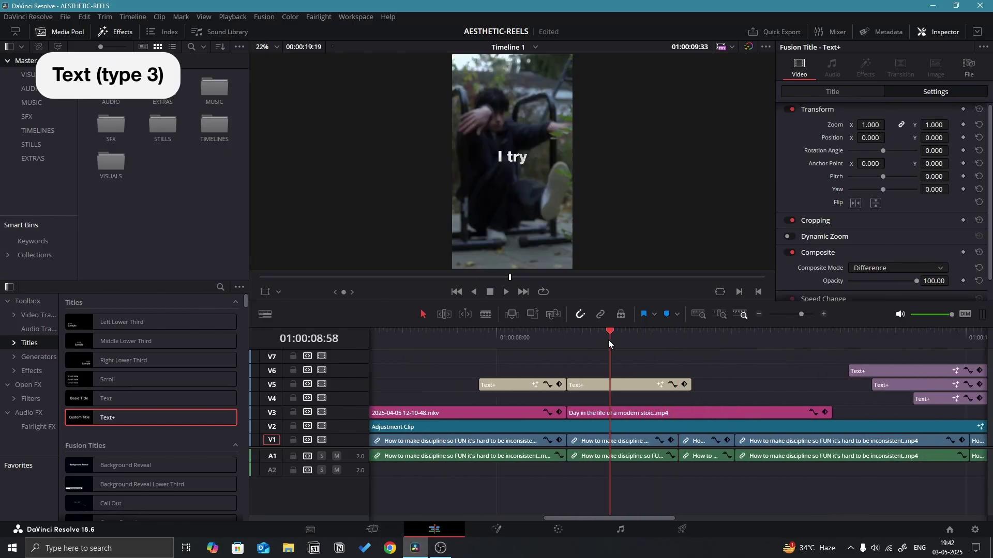
- Add a new Text+ 'title' caption set in Helvetica Neue Heavy
left_click_drag(186, 420, 529, 439)
left_click(833, 91)
left_click(827, 159)
type("title")
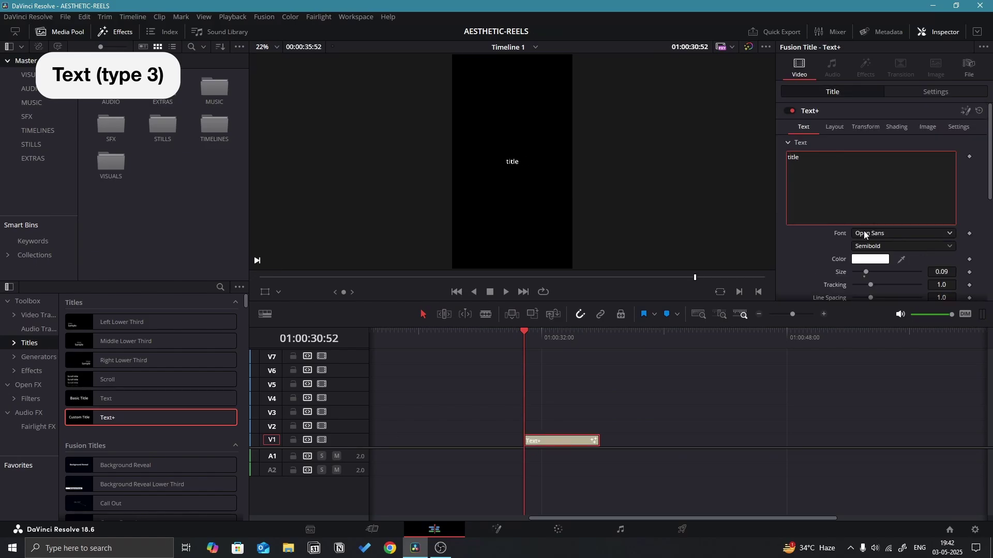
left_click(867, 234)
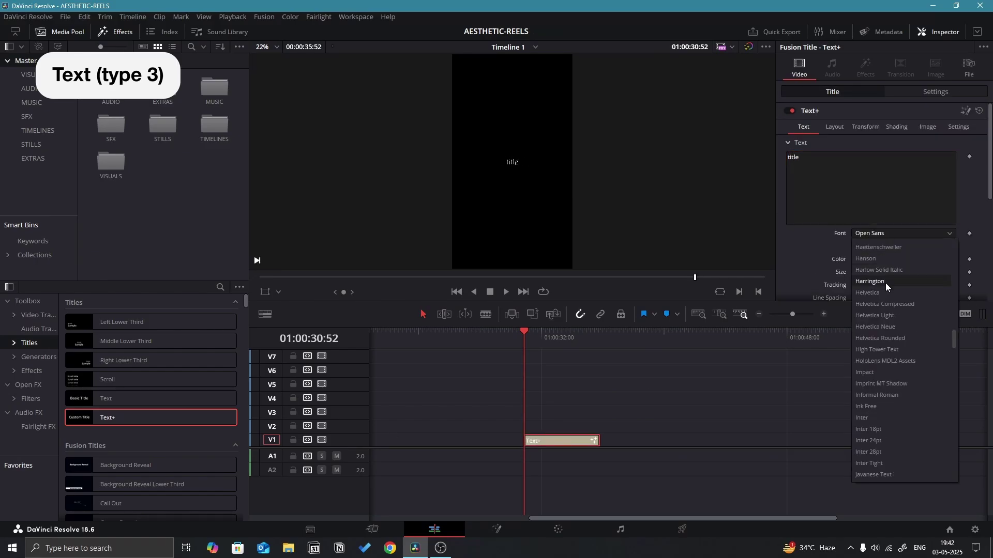
left_click(885, 283)
left_click(876, 246)
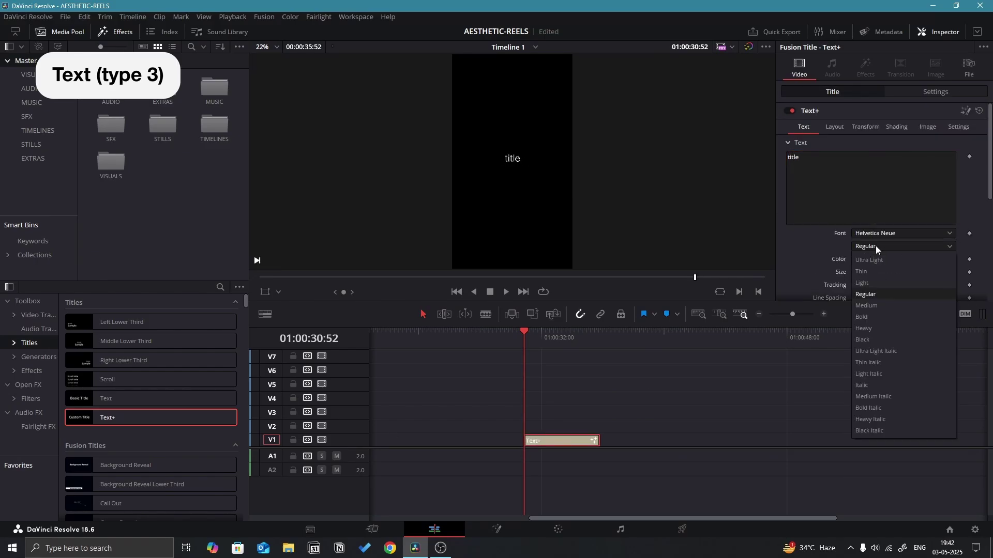
left_click(884, 326)
- Set the caption's Composite Mode to Difference and bring up the clip's context menu
left_click(923, 91)
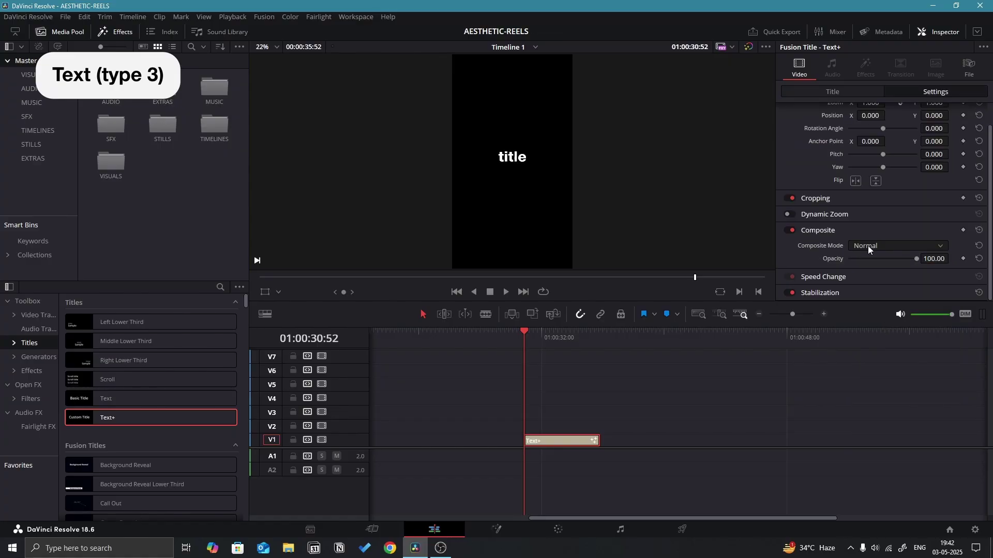
left_click(867, 246)
left_click(877, 339)
left_click(555, 421)
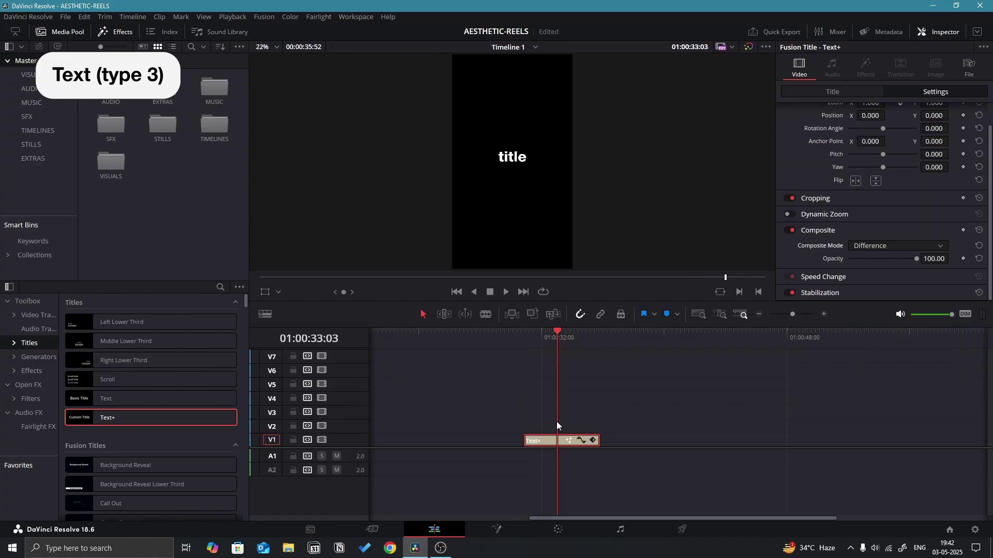
right_click(550, 442)
left_click(587, 444)
right_click(587, 444)
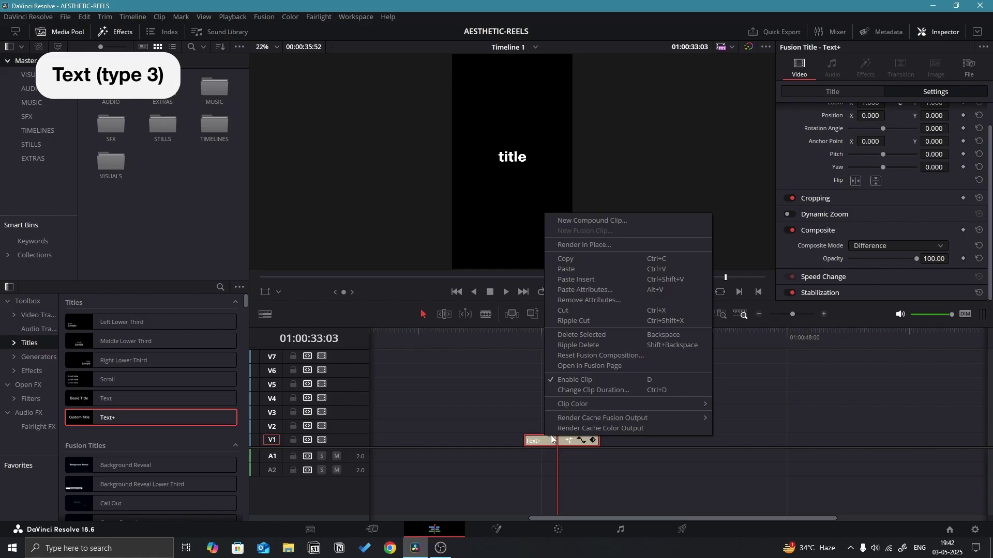
- Open the title in Fusion and keyframe Center Y from 0.4 at frame 0 to 0.5 at frame 30
left_click(590, 365)
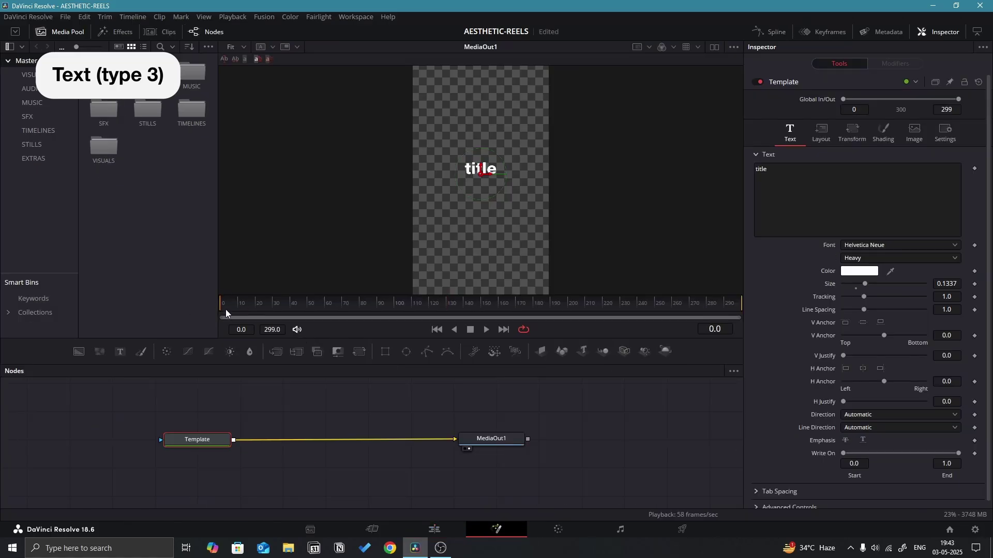
left_click(820, 132)
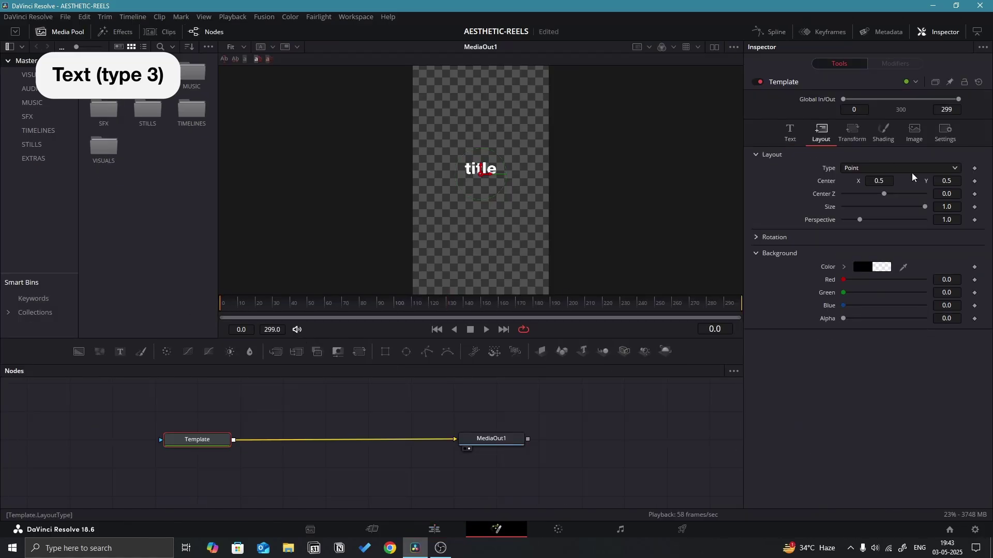
left_click(955, 182)
key("Tab")
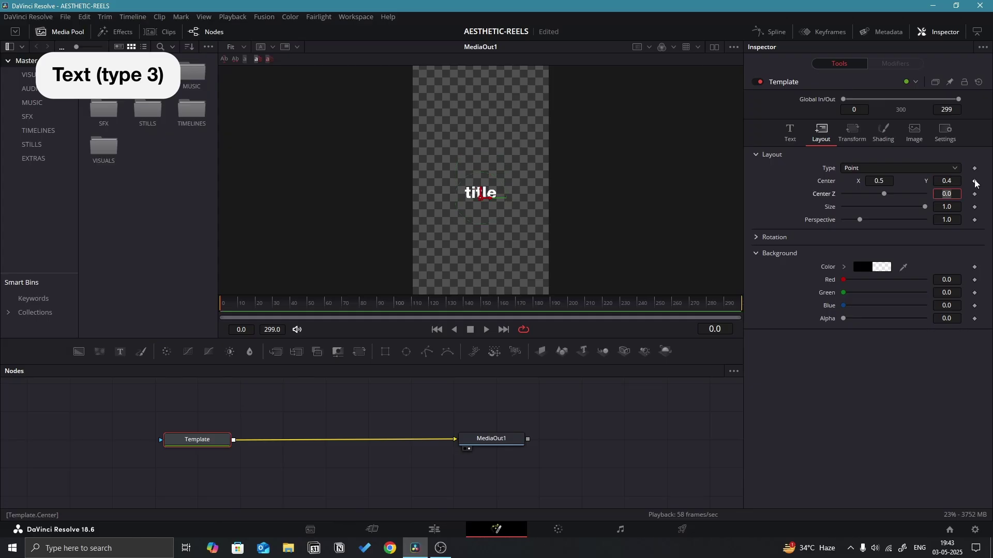
left_click(974, 180)
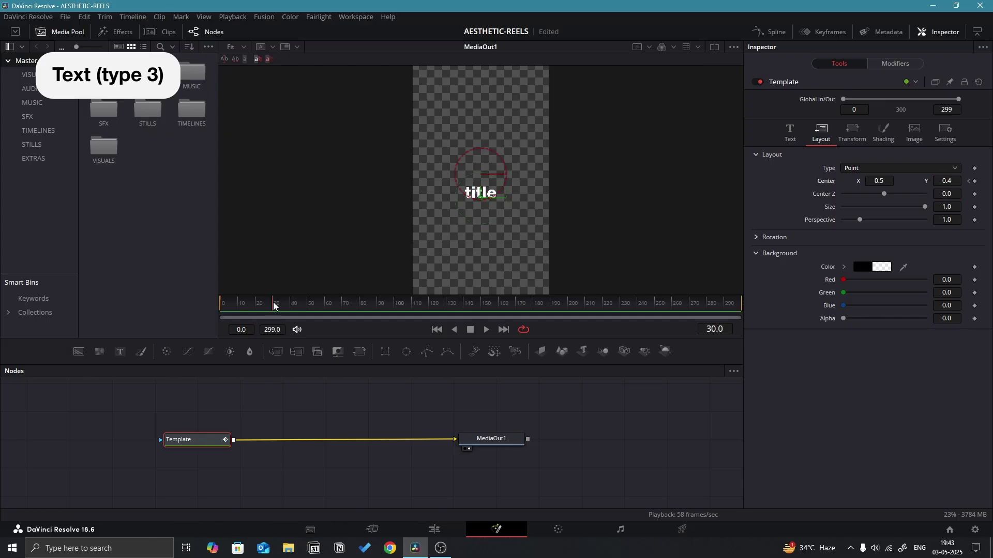
left_click(948, 181)
type("5")
key("Tab")
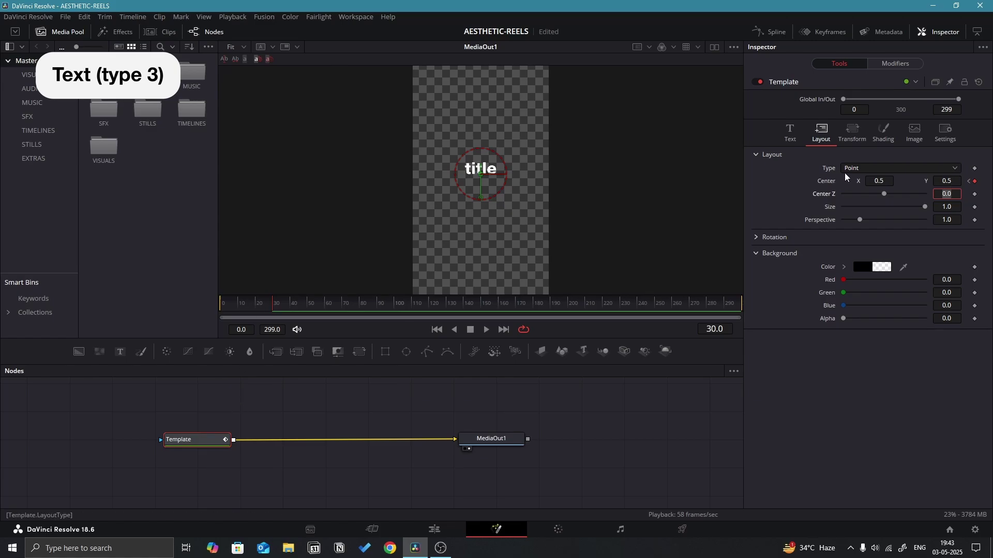
- Keyframe the Shading opacity fade-in from 0 to 1 and play the animation from the start
left_click(882, 132)
left_click_drag(272, 303, 173, 308)
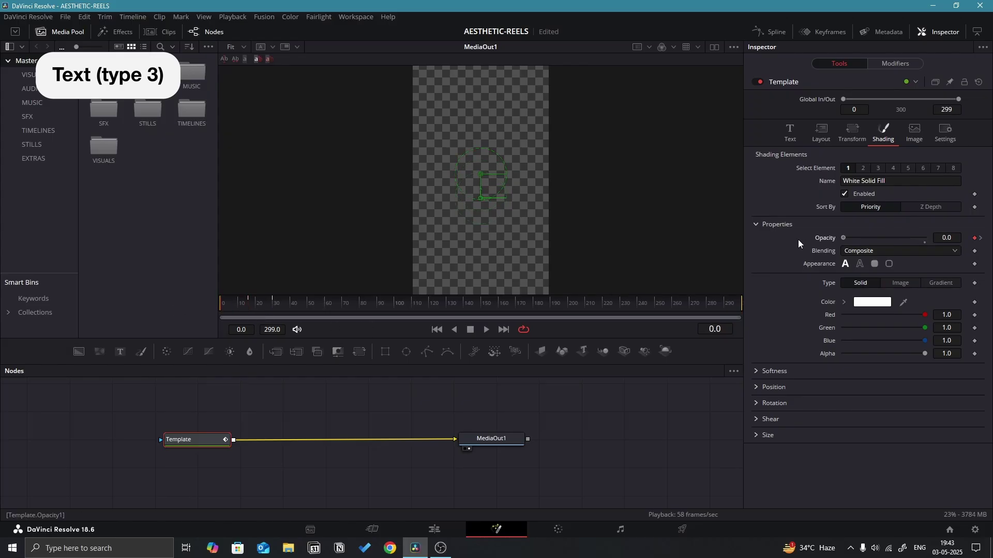
key("space")
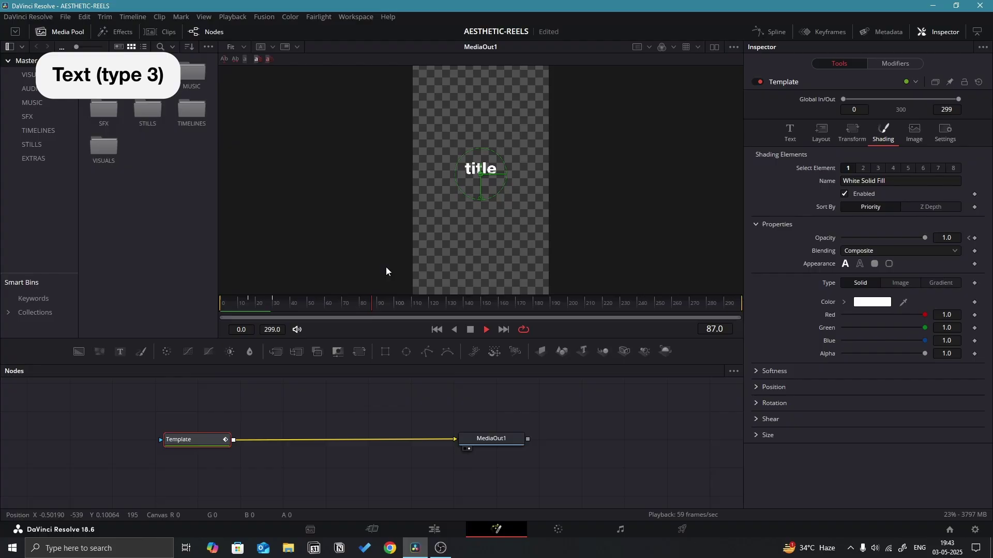
- Enable motion blur on the title and apply Out Cubic easing to all its animation curves
left_click(944, 132)
left_click(844, 200)
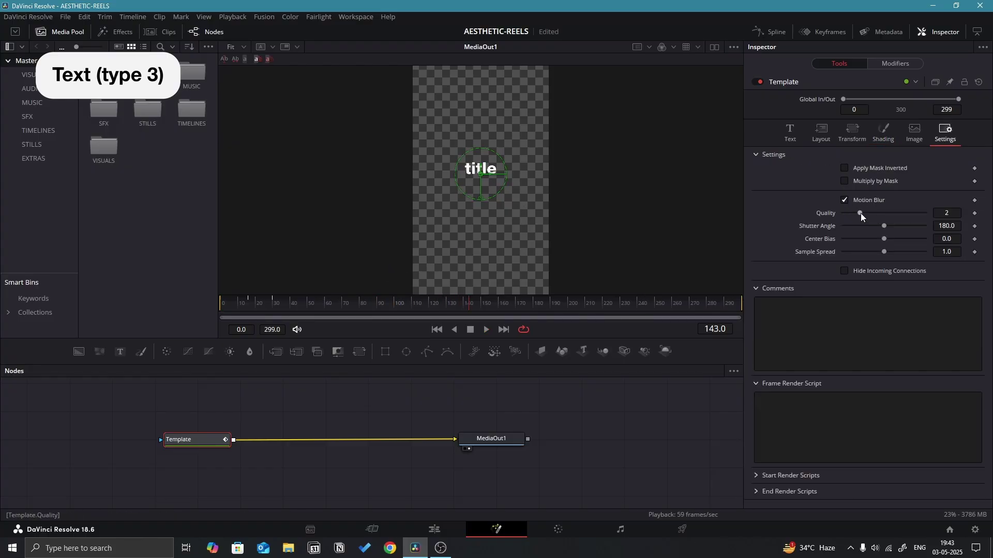
left_click(772, 32)
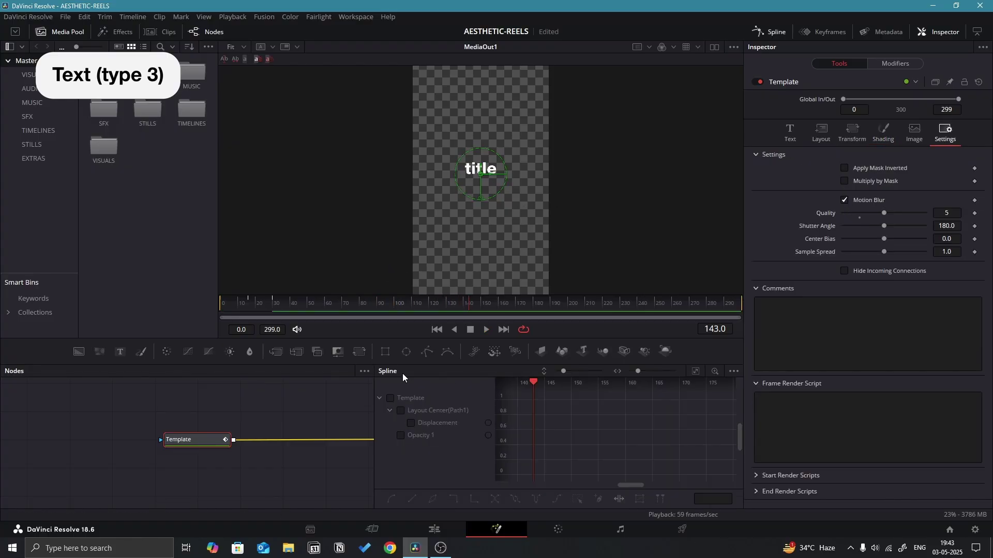
left_click(389, 398)
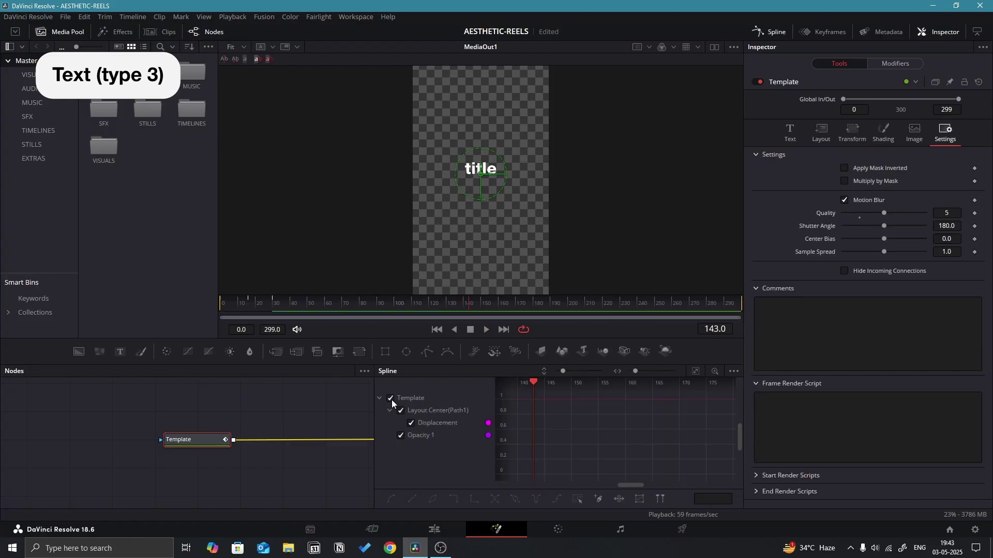
right_click(673, 400)
left_click(847, 329)
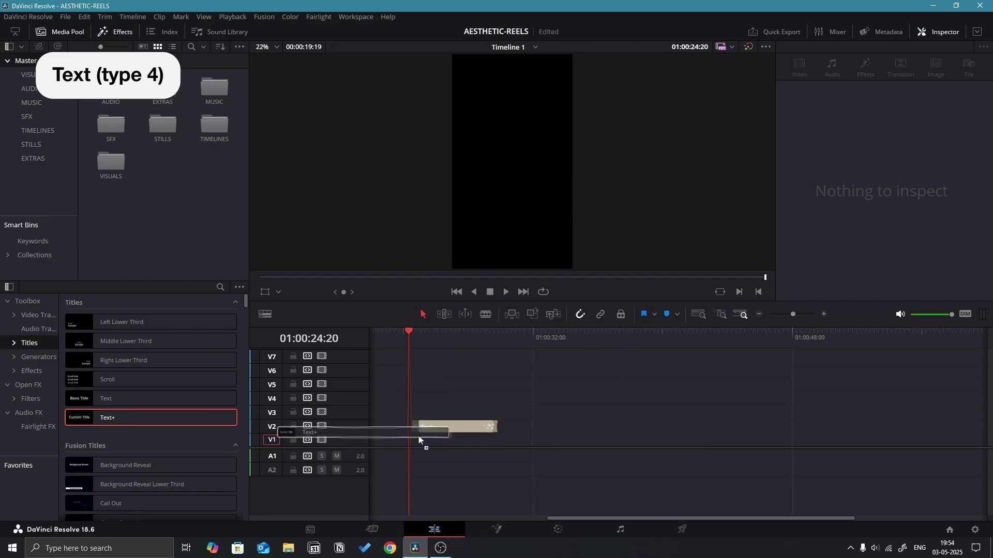
- Duplicate the title onto two more tracks and enlarge the middle 'real' part
left_click_drag(448, 413, 467, 440)
left_click_drag(946, 272, 969, 271)
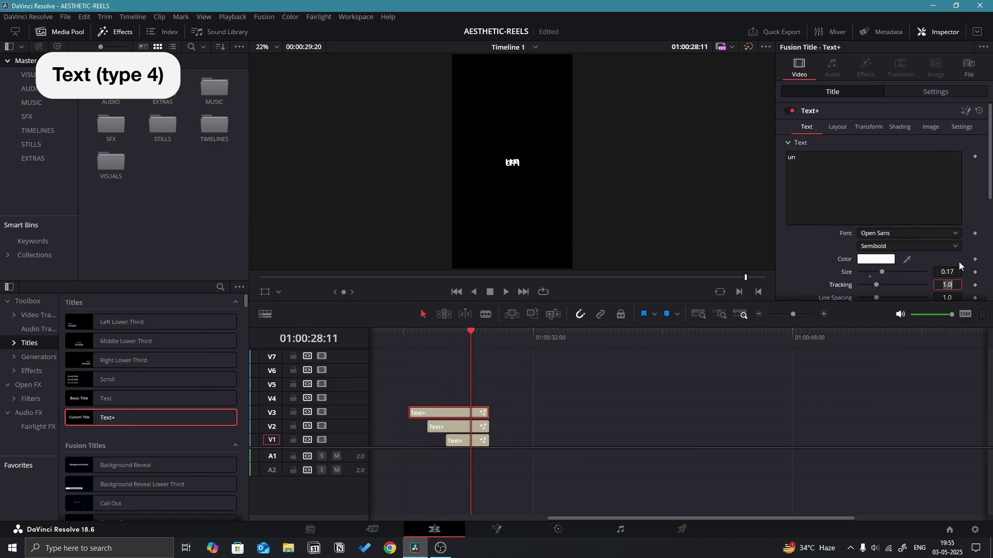
left_click(871, 233)
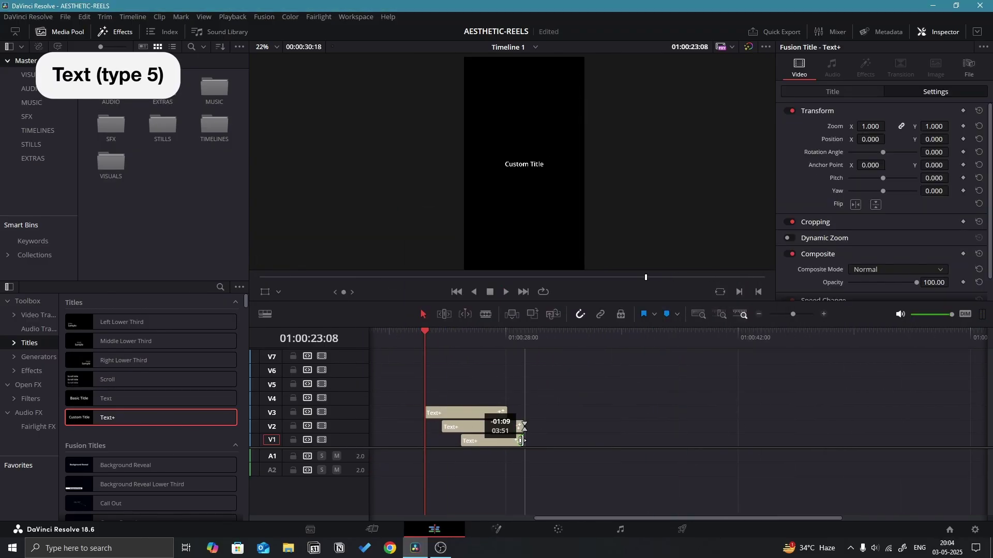
type("the best")
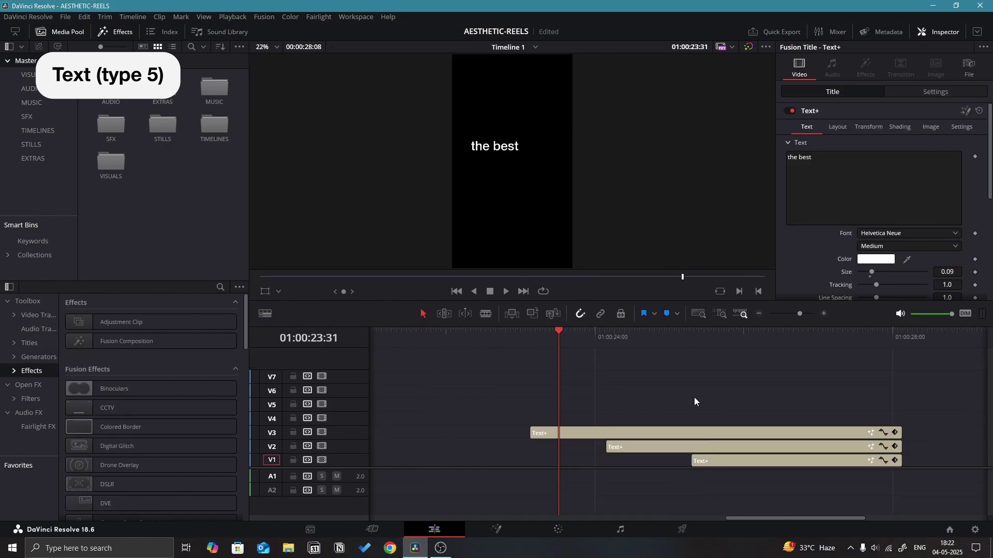
scroll(694, 397, "right", 3)
scroll(496, 370, "left", 2)
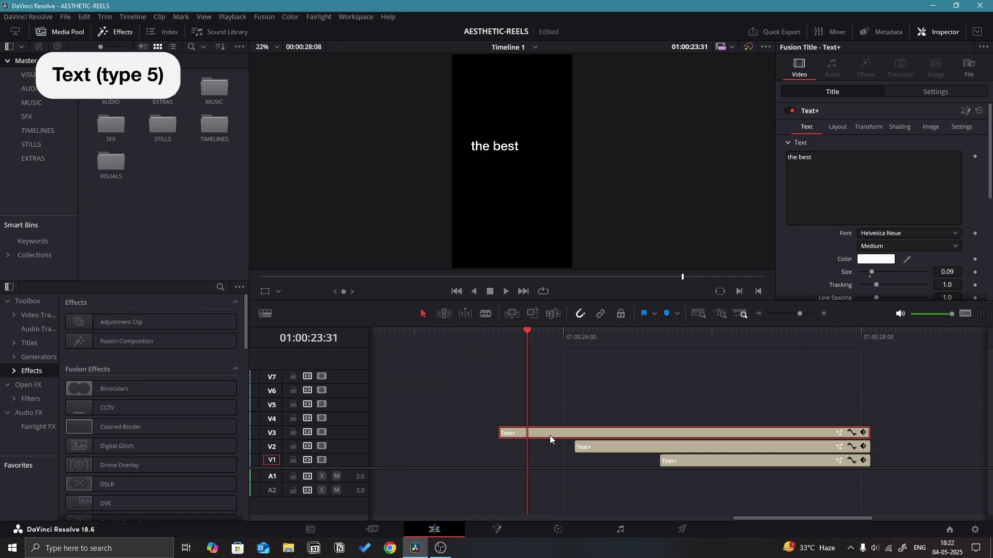
- Right-click the top 'the best' Text+ clip on V3
right_click(551, 434)
- In Fusion, keyframe the title's Center Y at 0.3 on frame 0 and 0.5 on frame 35
left_click(601, 365)
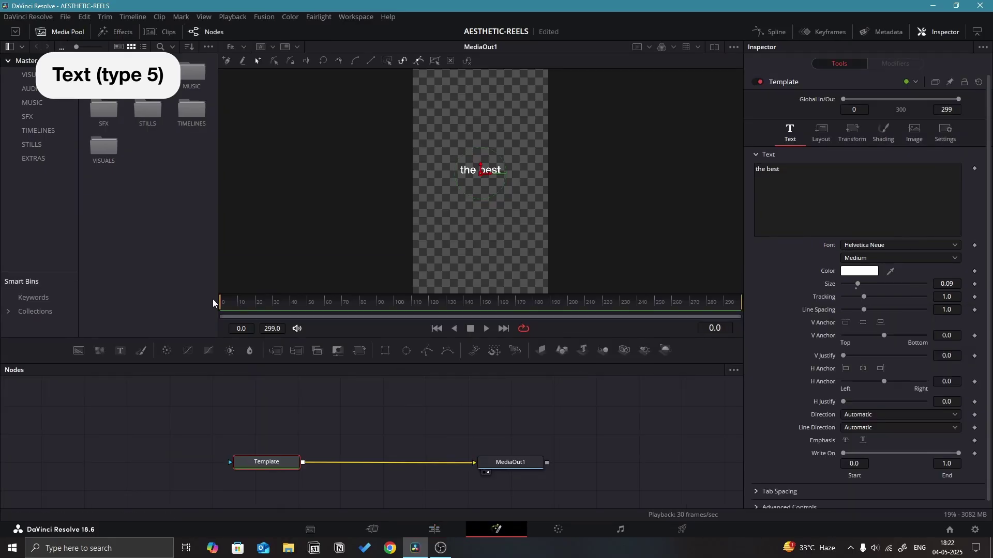
left_click(821, 131)
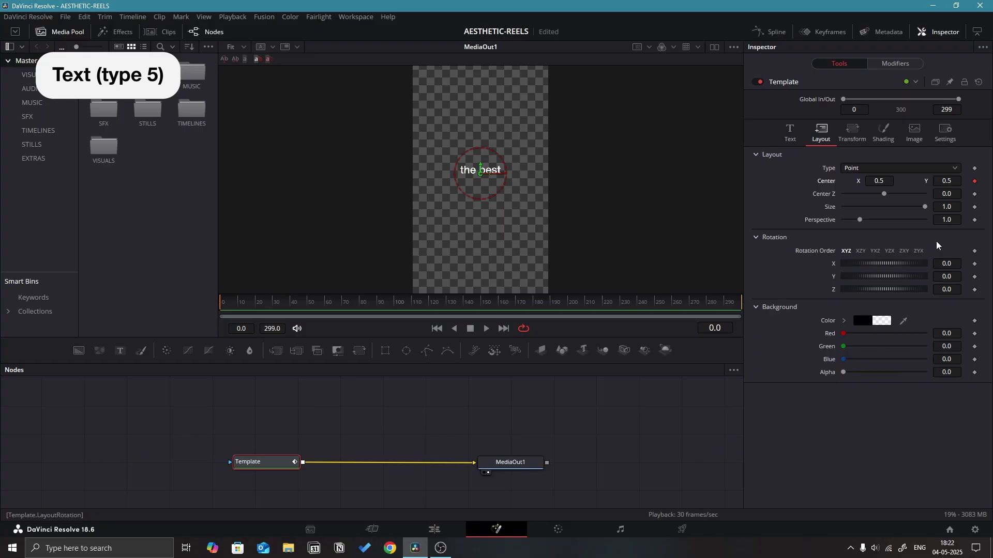
left_click(946, 181)
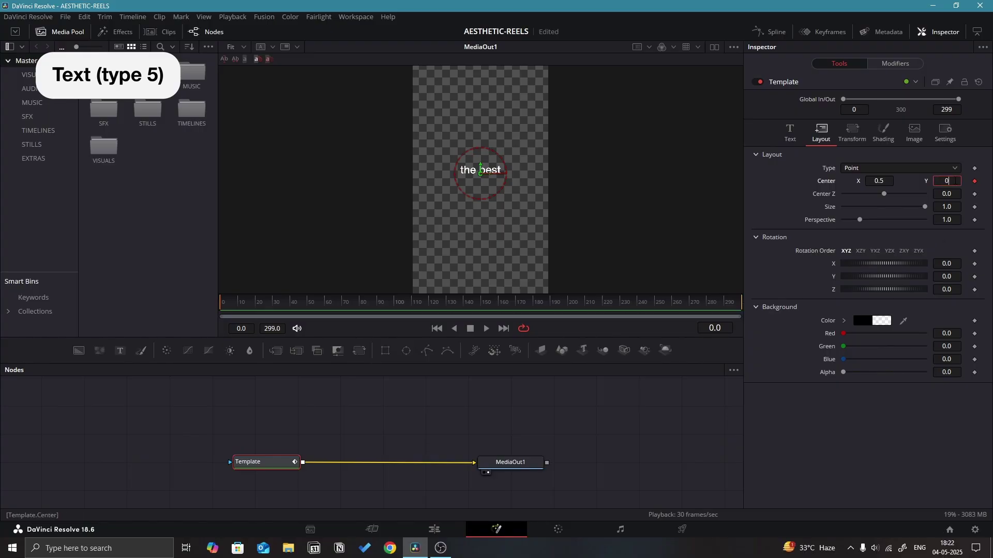
type(".3")
key("Tab")
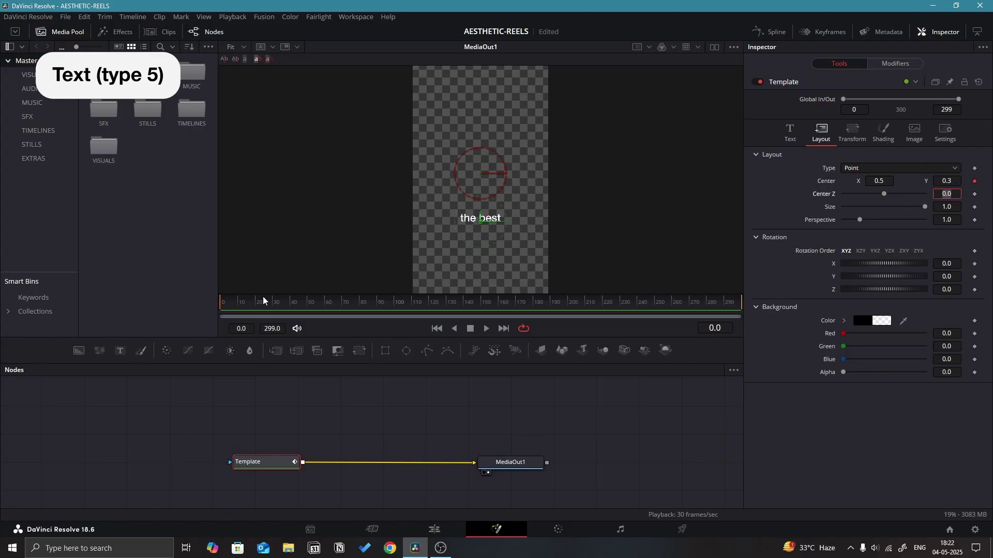
left_click(282, 303)
left_click(947, 181)
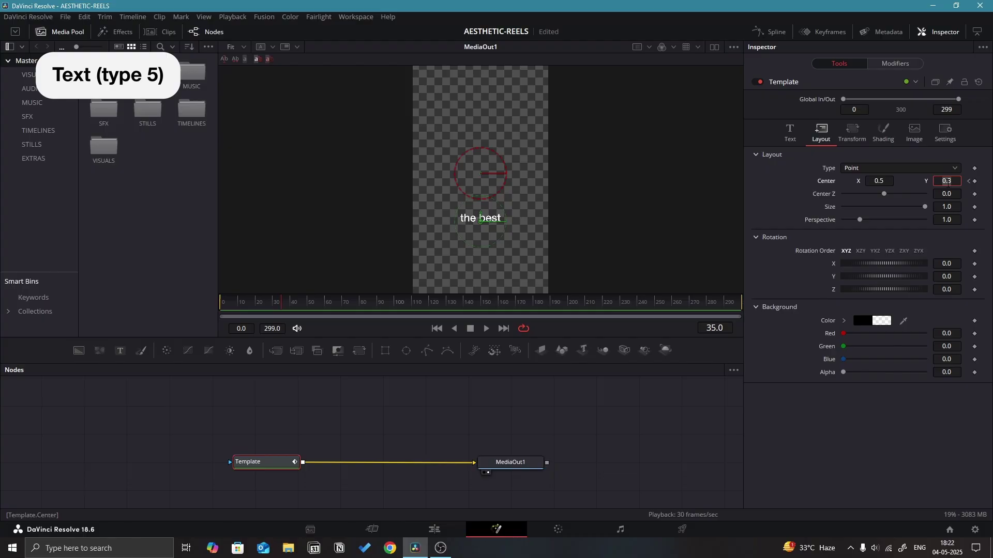
type("0.5")
key("Tab")
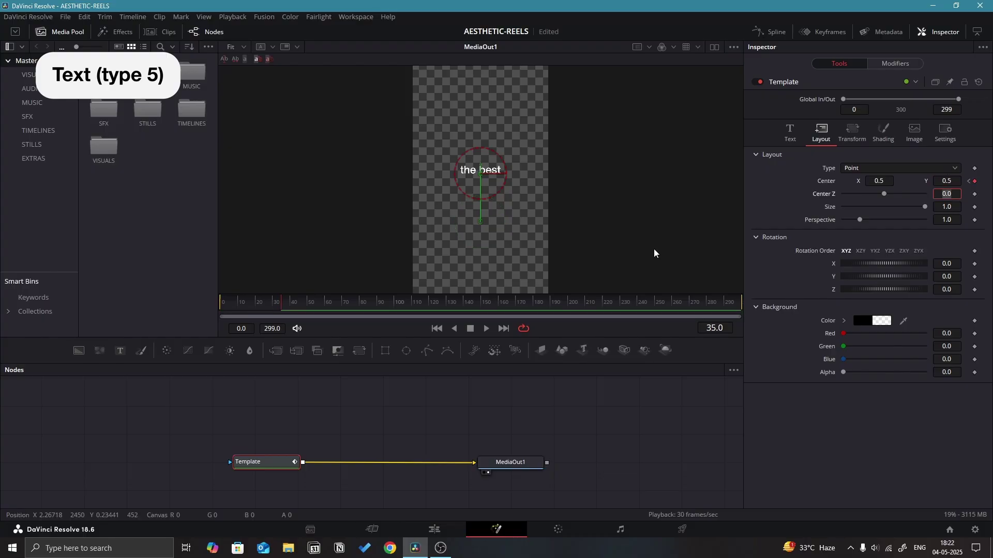
- Keyframe the title's opacity at 1.0 on frame 20 and 0.0 on frame 0
left_click(257, 304)
left_click(882, 131)
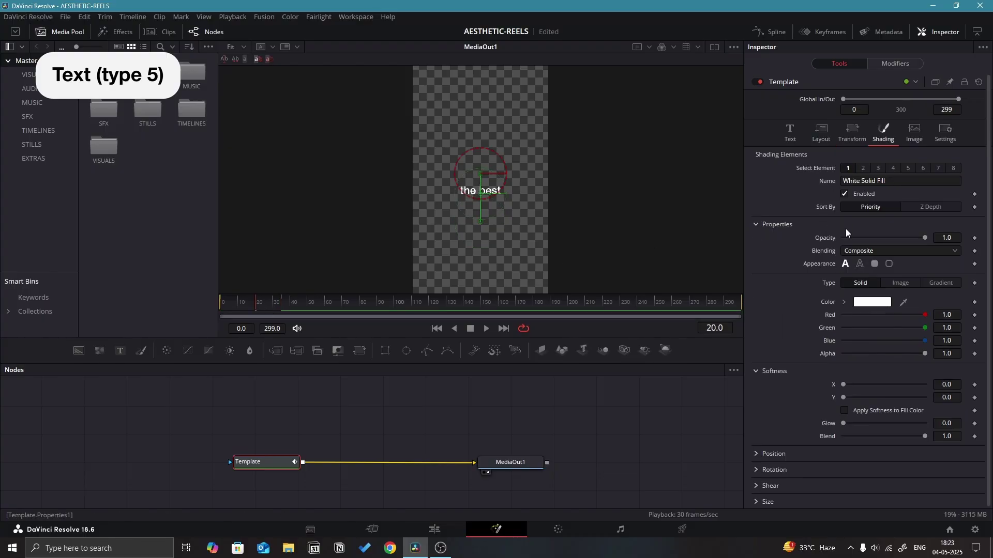
left_click(976, 241)
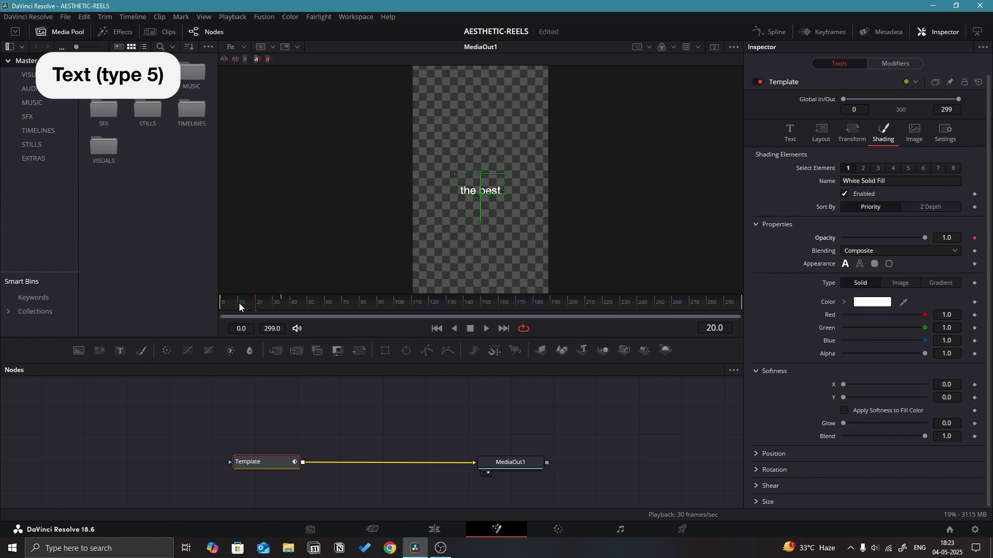
left_click_drag(240, 307, 223, 307)
left_click_drag(926, 238, 843, 238)
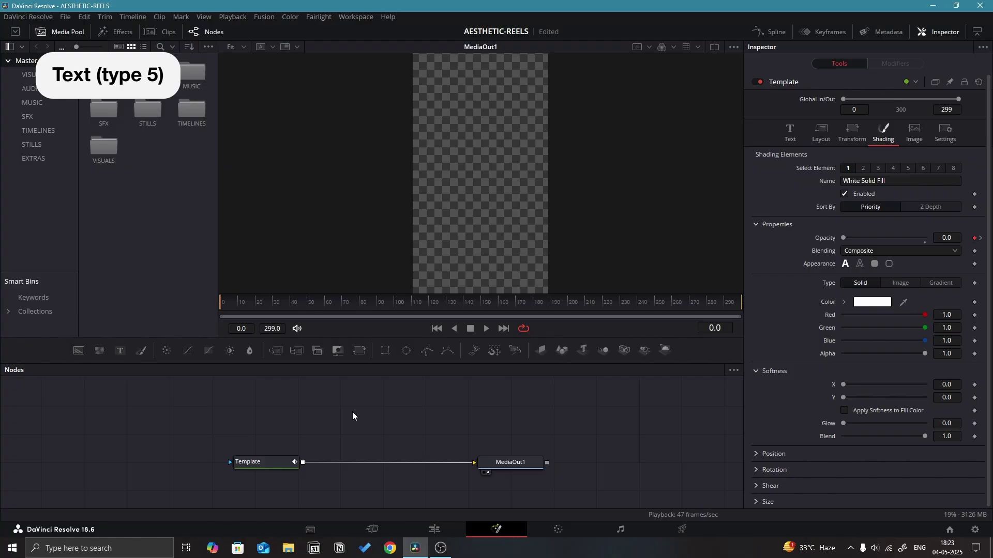
- Enable motion blur on the title node with quality 5
left_click(281, 462)
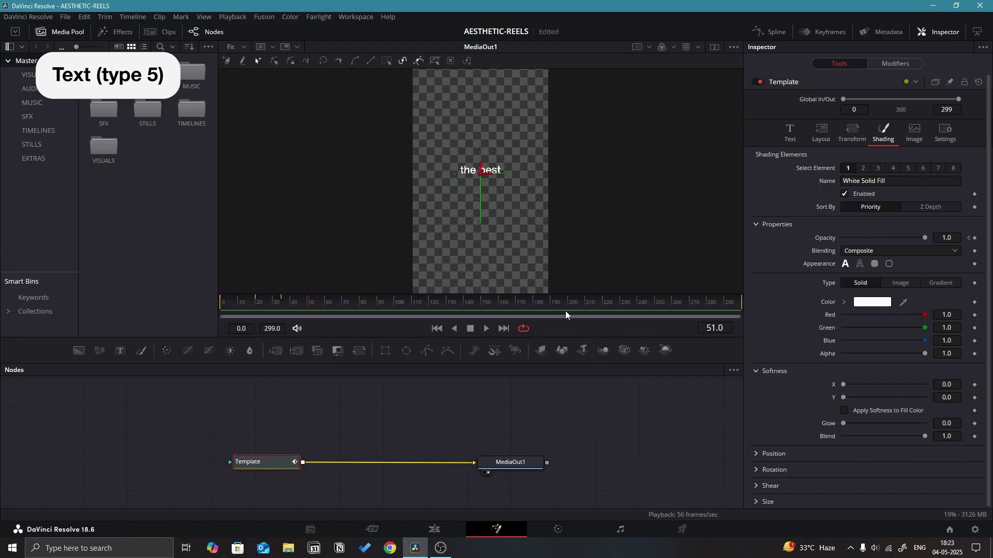
left_click(943, 134)
left_click(844, 200)
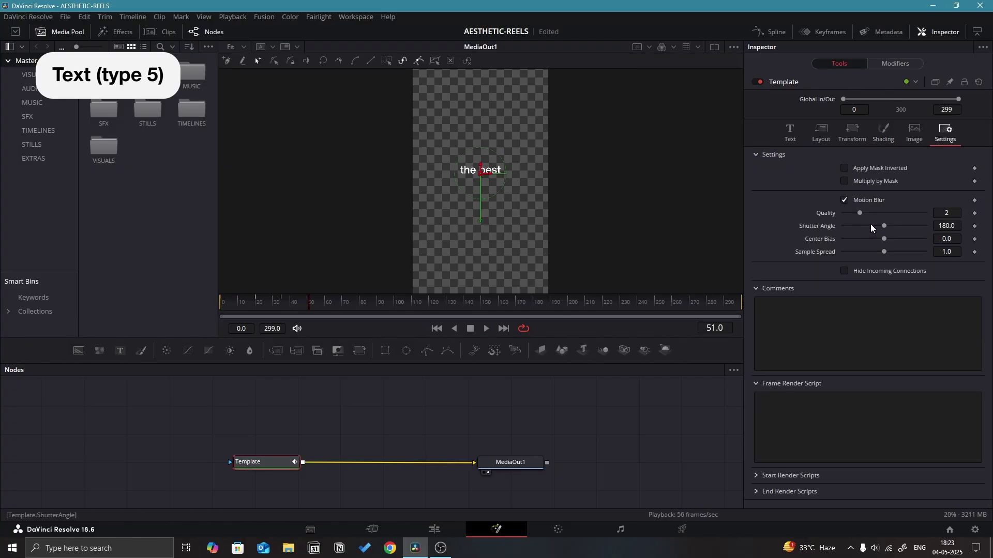
left_click_drag(860, 213, 879, 213)
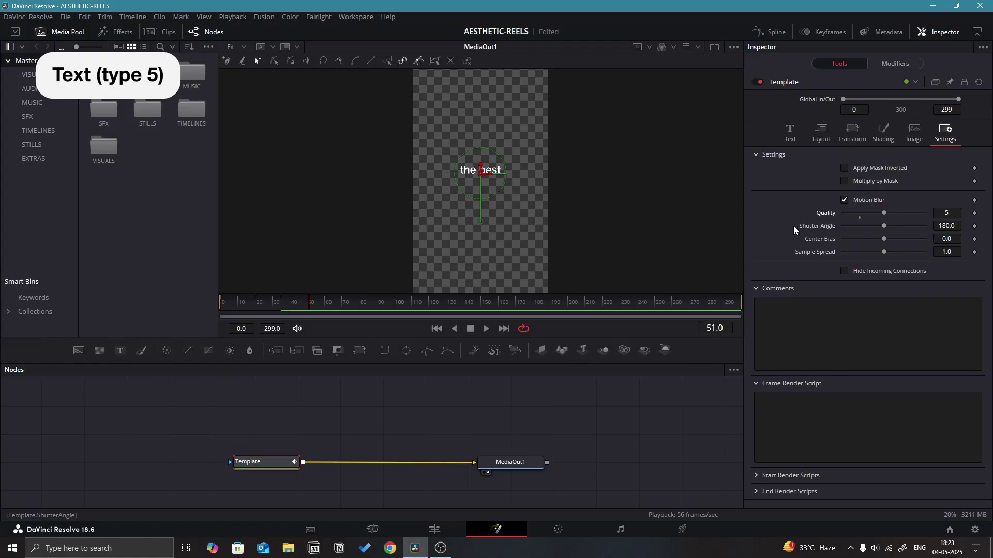
- Apply an Out Cubic ease to all the title's animation curves in the Spline editor
left_click(769, 36)
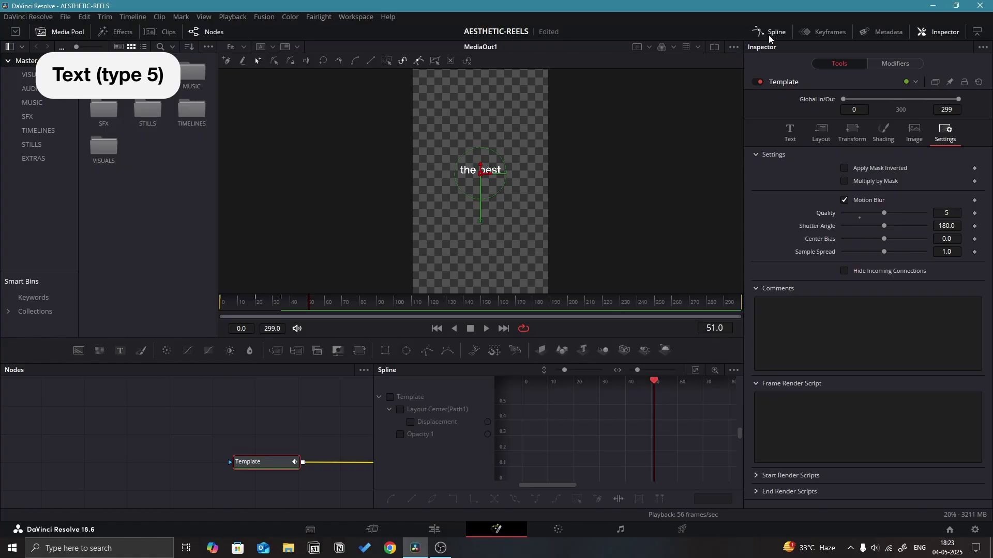
left_click(389, 398)
left_click(696, 369)
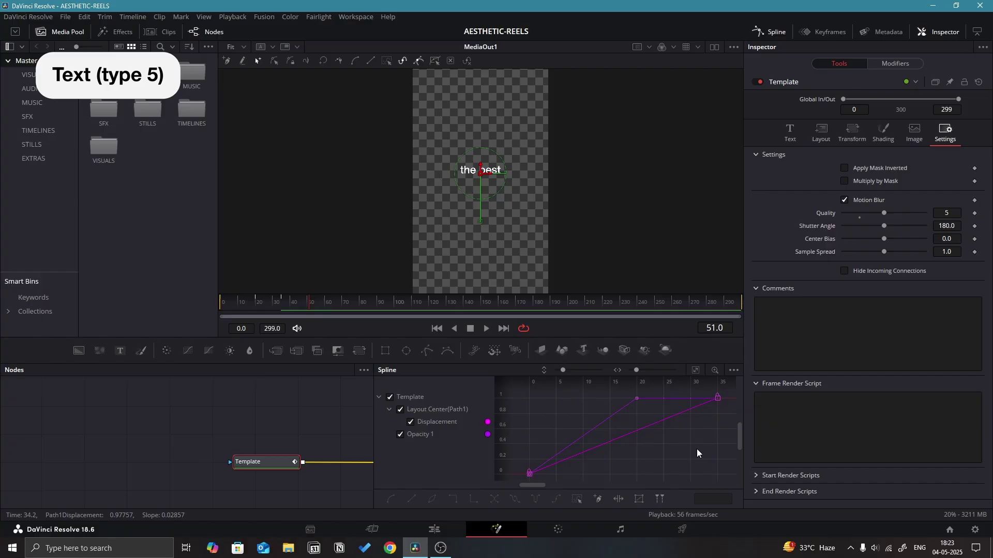
right_click(657, 451)
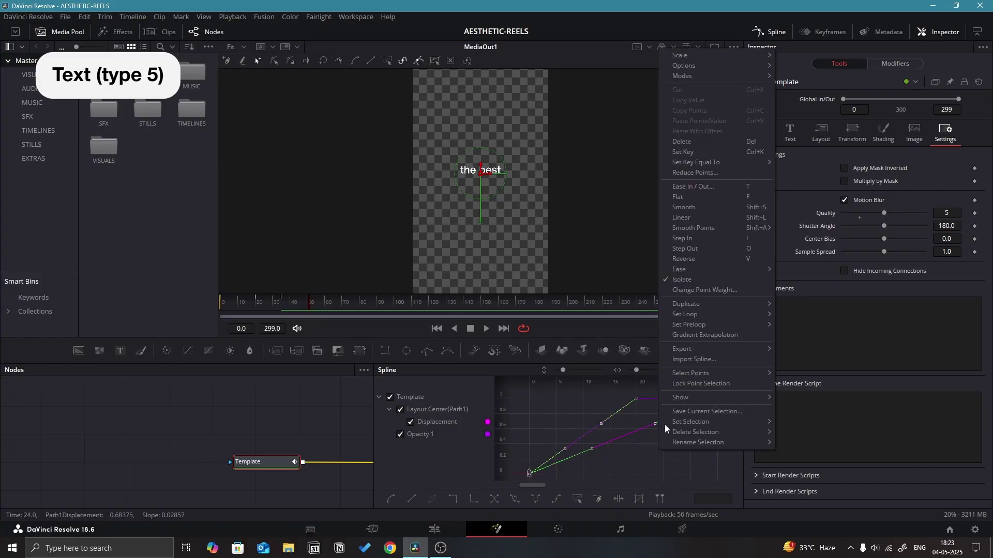
mouse_move(714, 270)
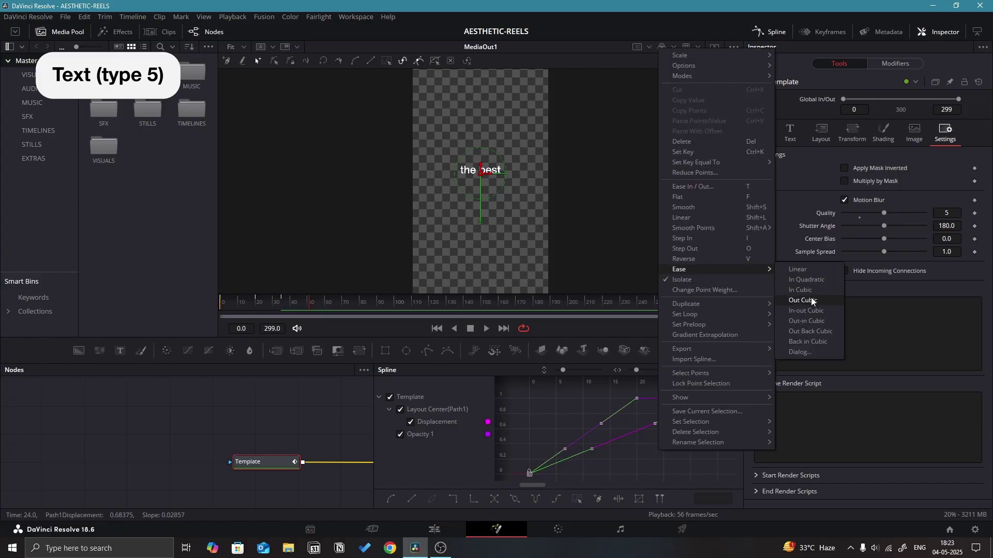
left_click(802, 300)
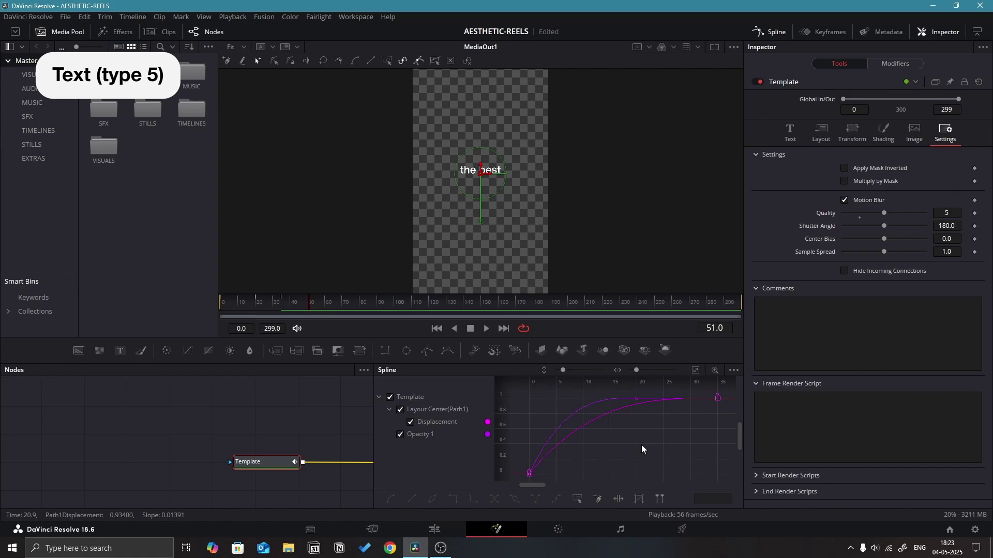
left_click(775, 33)
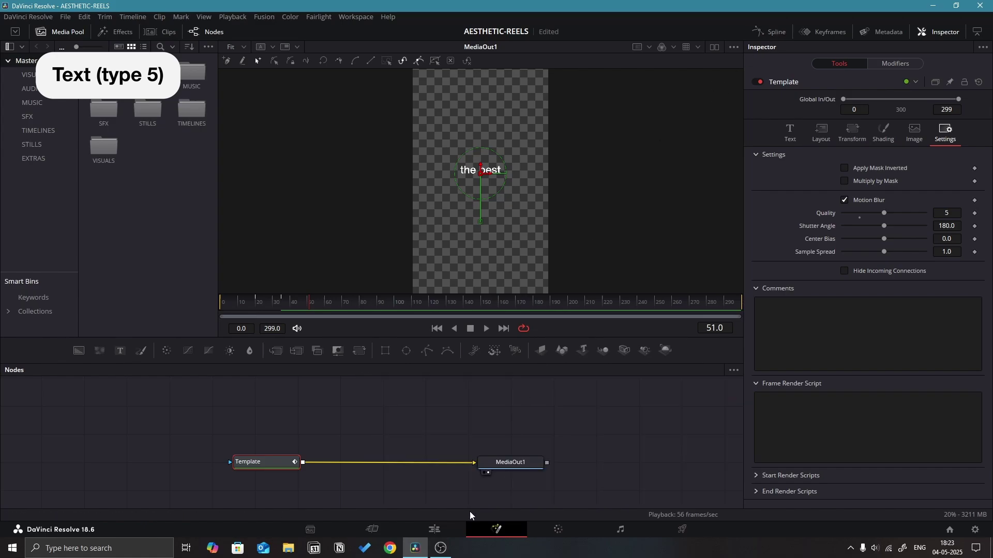
- On the Edit page, play the V5–V7 captions from the start of the captioned section
left_click(434, 529)
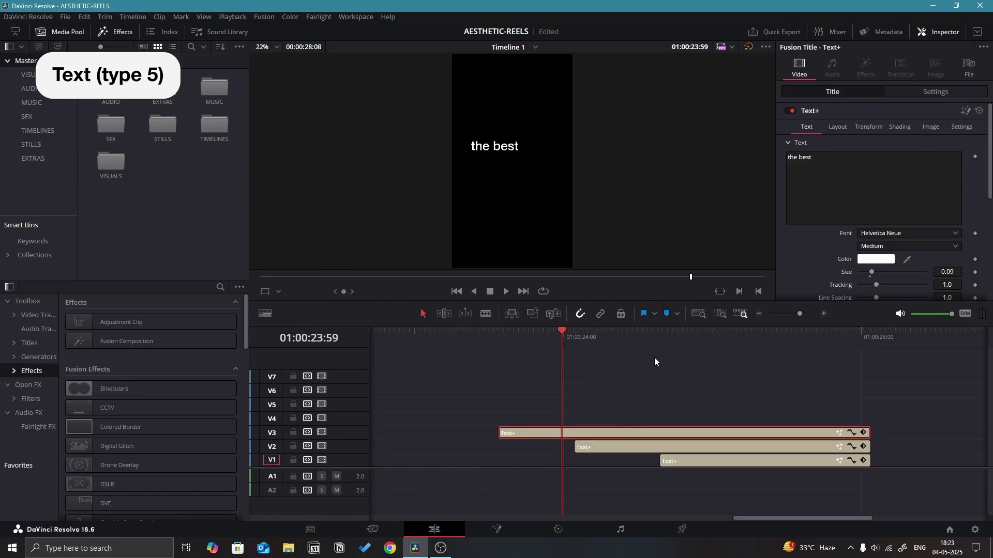
left_click(680, 337)
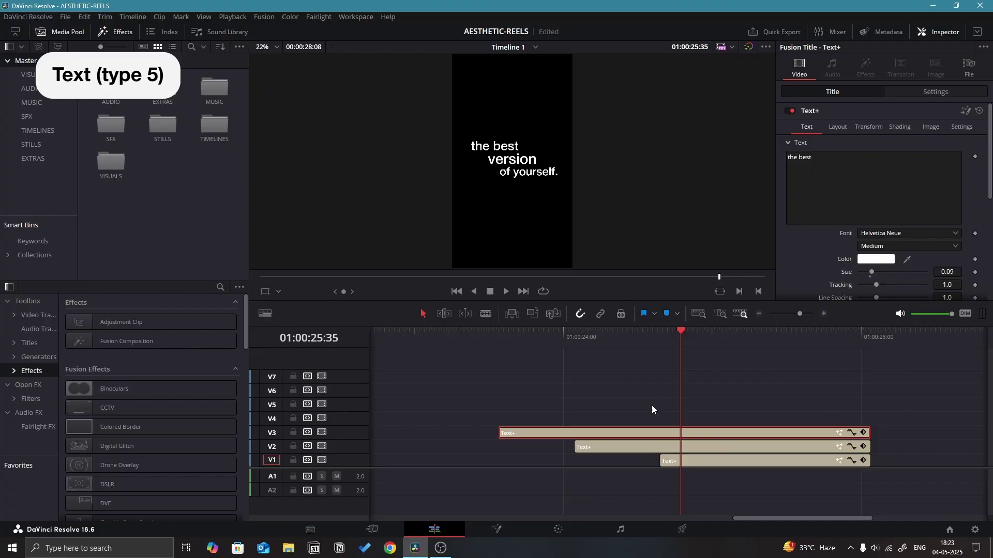
scroll(698, 396, "left", 3)
scroll(751, 391, "left", 3)
scroll(620, 380, "left", 1)
left_click(453, 338)
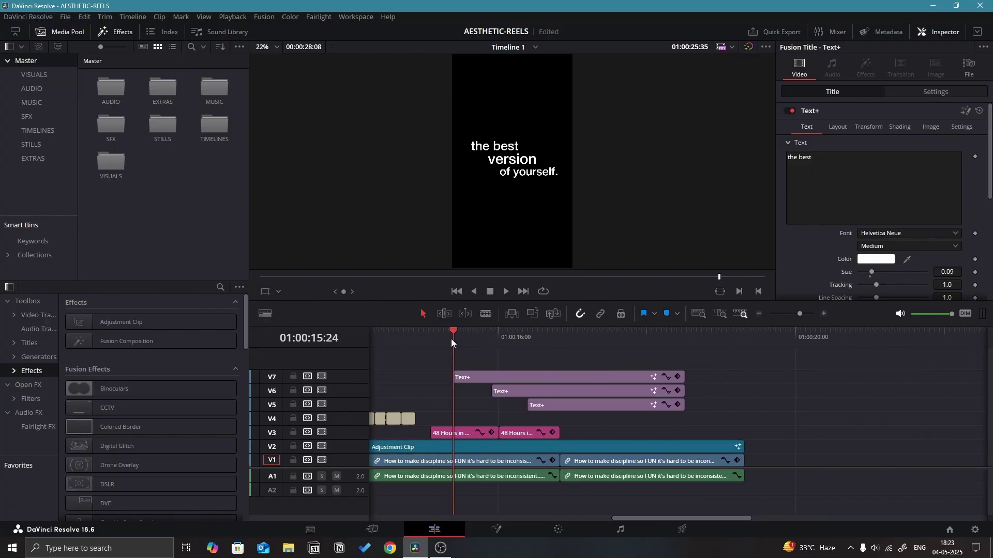
key("space")
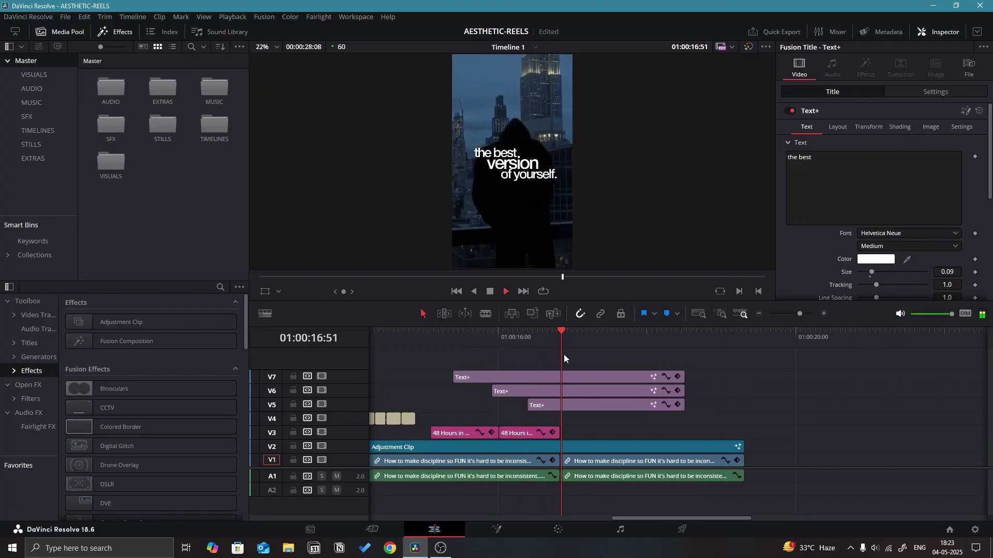